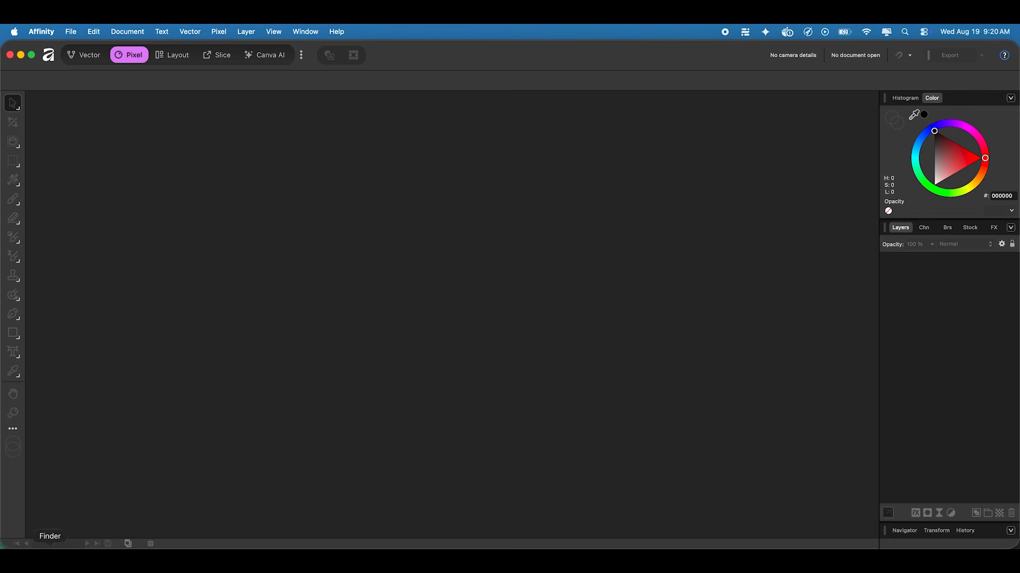
# Open the Gravity Animation document from the Physics Drop folder and show its whole artboard.
pyautogui.click(50, 547)
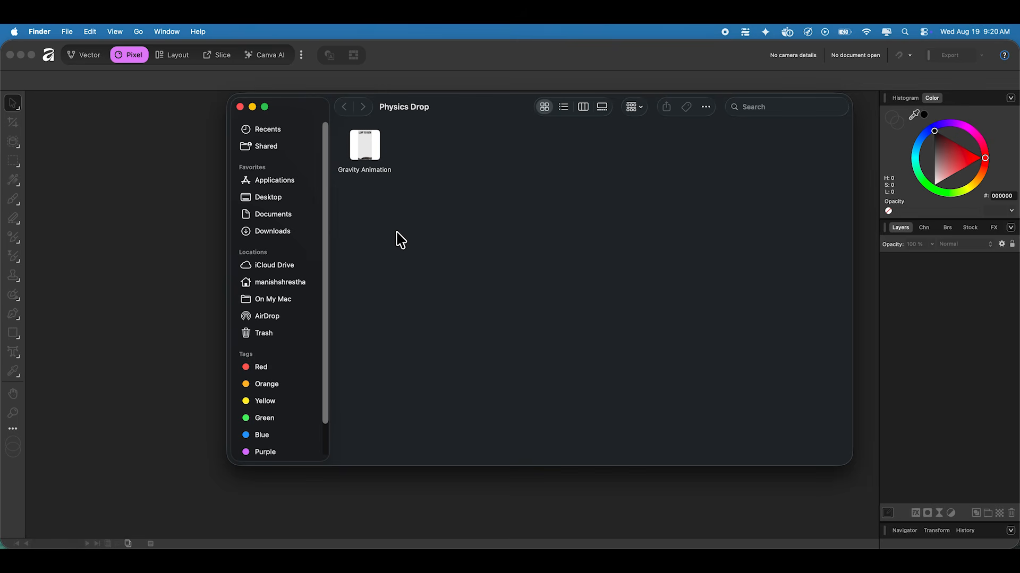
pyautogui.doubleClick(369, 148)
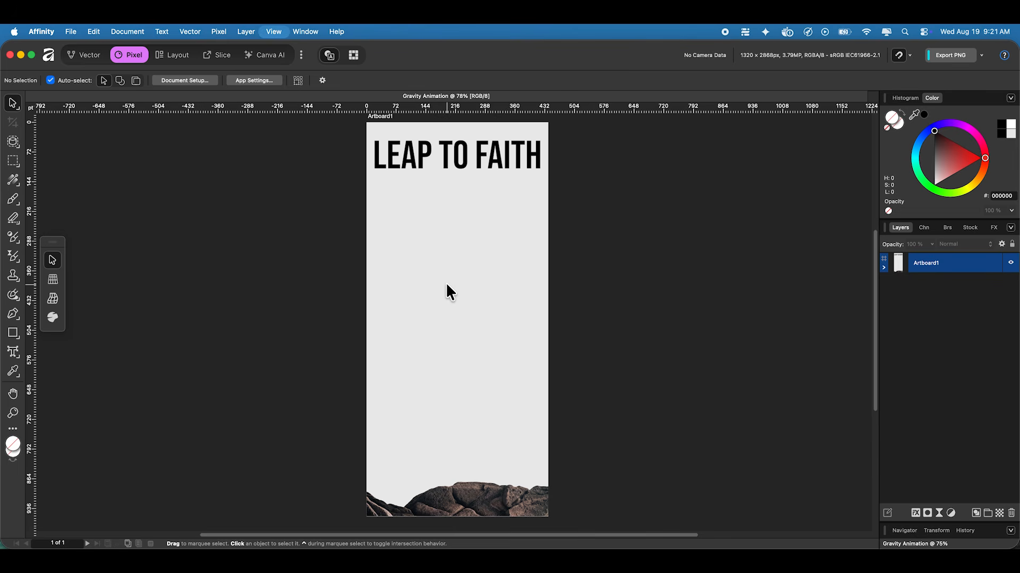
pyautogui.press('super+minus')
pyautogui.press('super+minus')
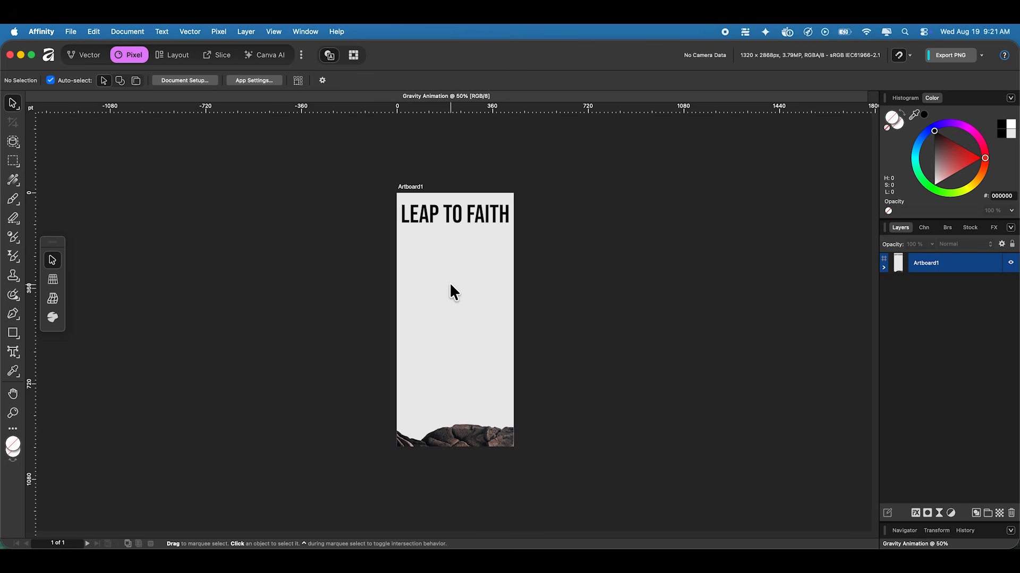
# Examine the layers inside Artboard1: the Background, the rock image, the LEAP TO FAITH text and the Floor line along the rocks.
pyautogui.click(884, 269)
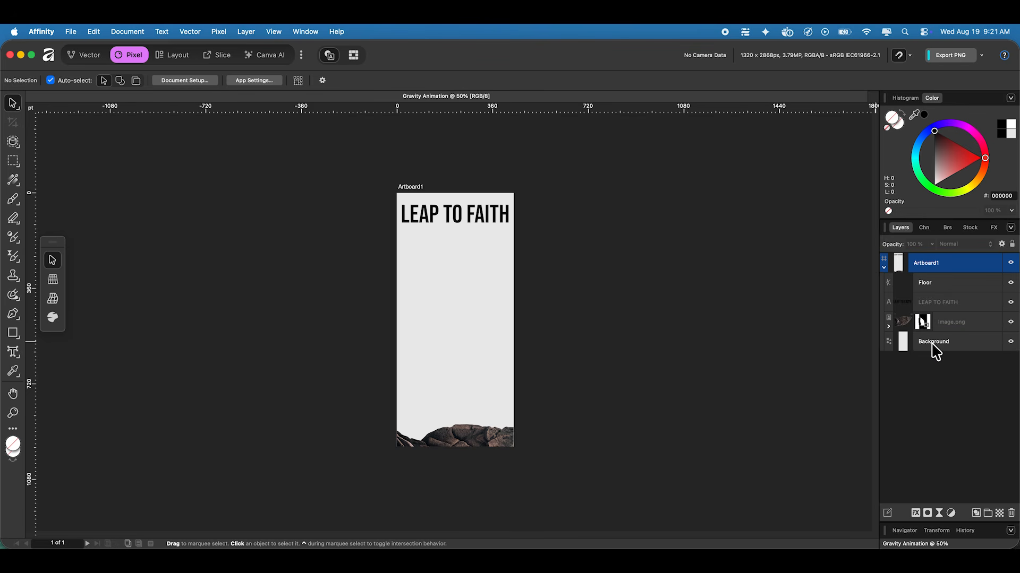
pyautogui.moveTo(935, 351); pyautogui.dragTo(945, 329)
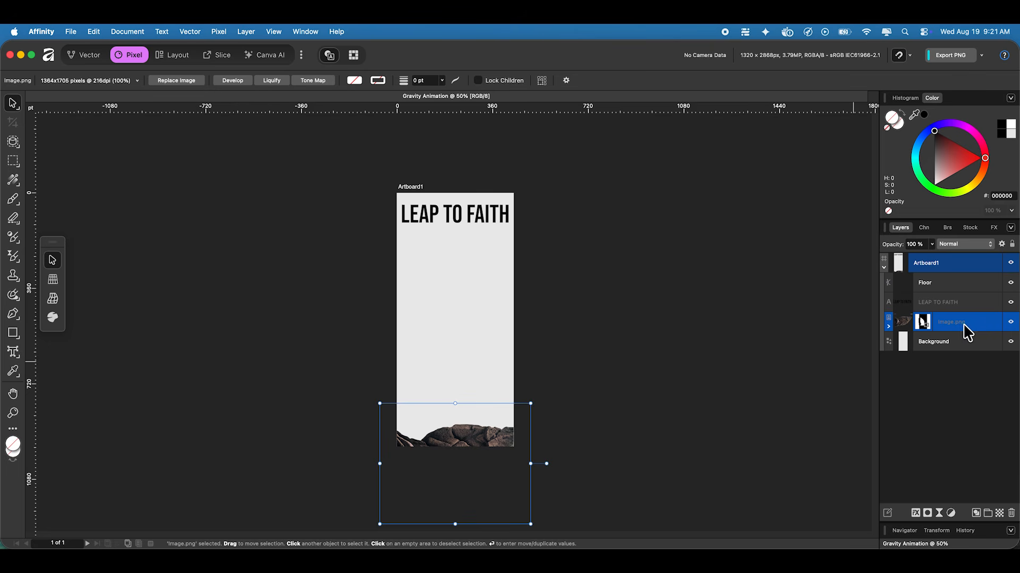
pyautogui.click(965, 311)
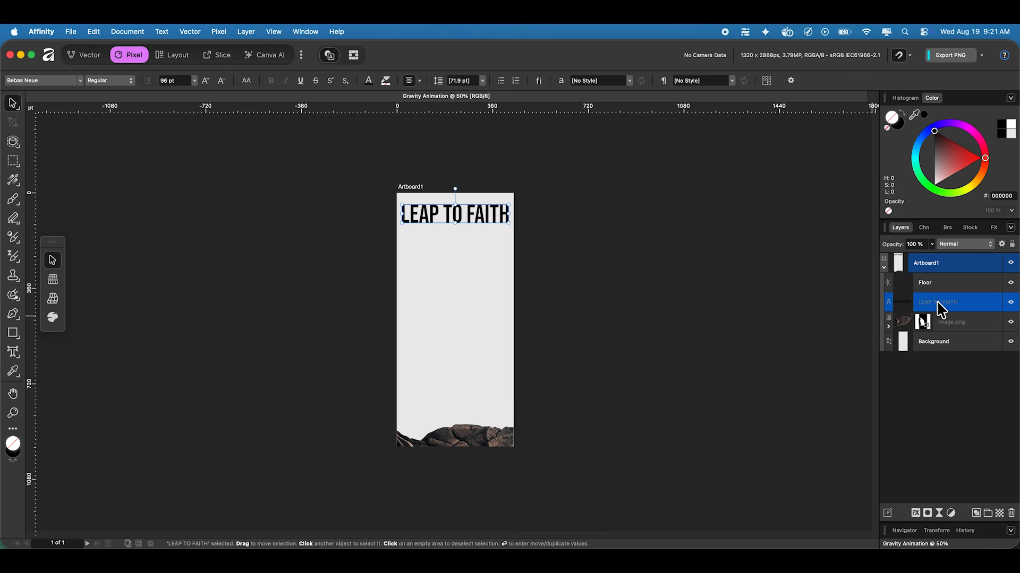
pyautogui.click(949, 288)
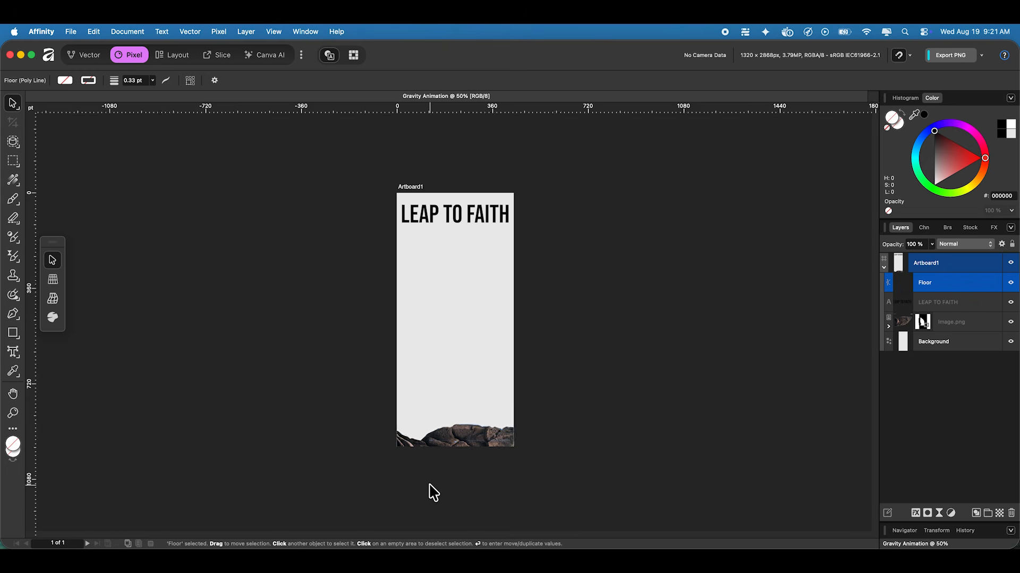
pyautogui.scroll(6, 428, 489)
pyautogui.scroll(1, 555, 461)
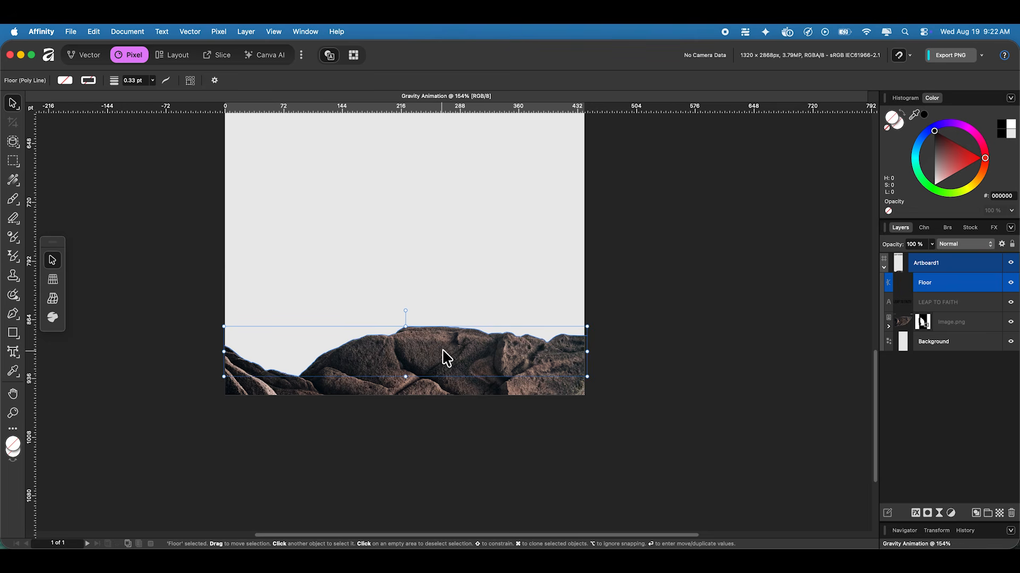
pyautogui.click(694, 338)
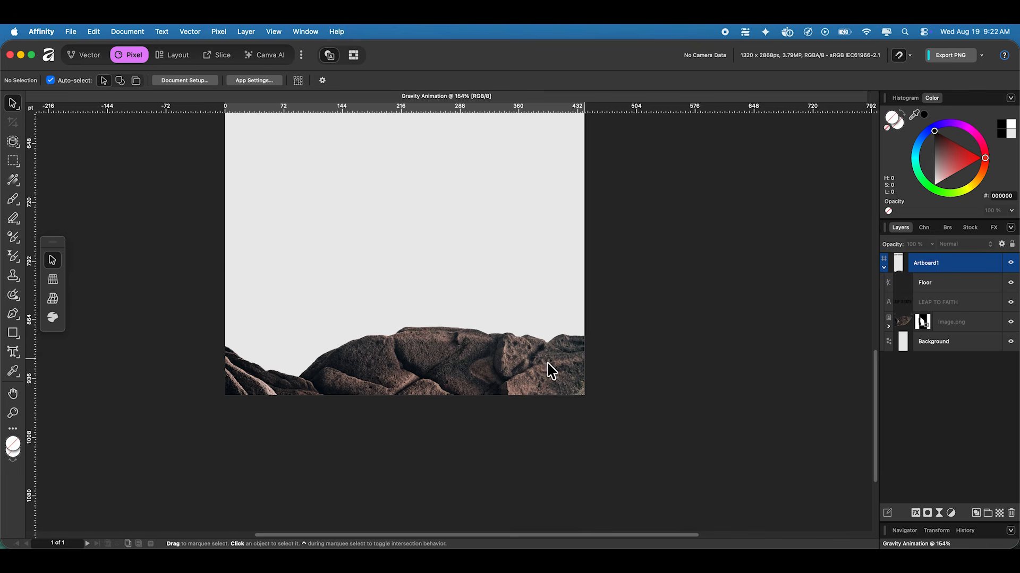
# Trace the first stretch of the rocks' upper edge as an open line of short segments with the Pen tool.
pyautogui.press('p')
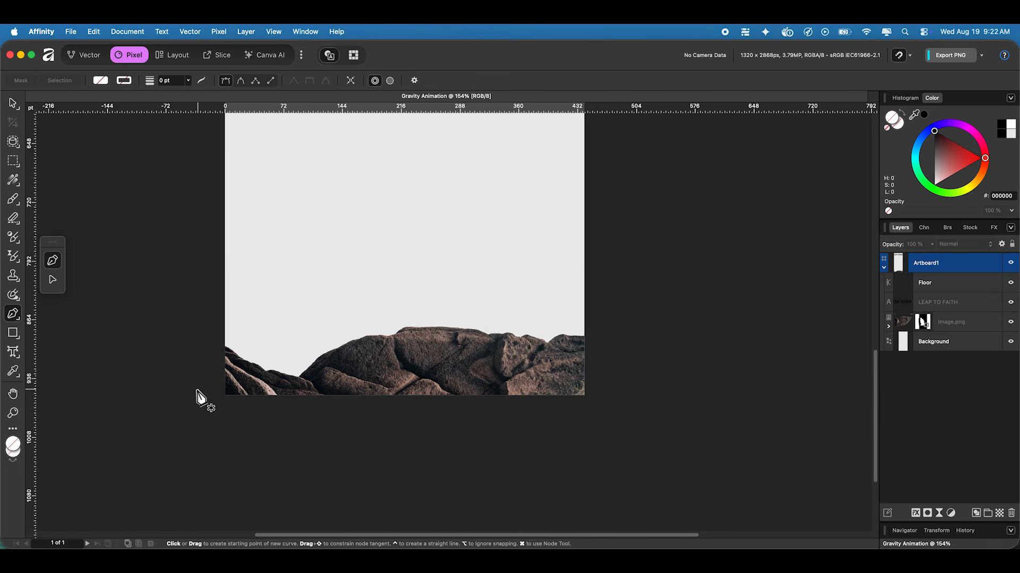
pyautogui.scroll(3, 200, 390)
pyautogui.scroll(5, 225, 346)
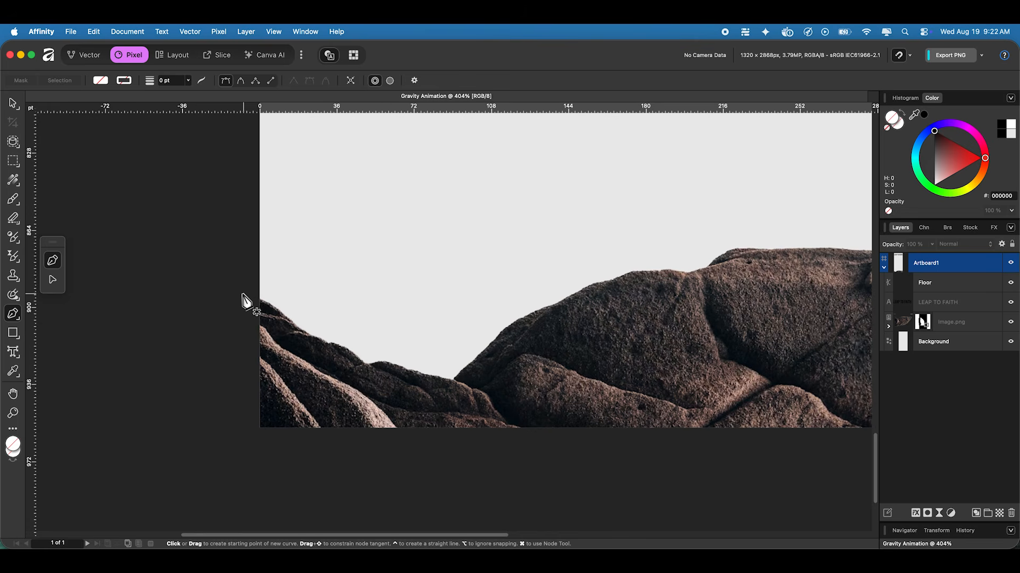
pyautogui.click(248, 290)
pyautogui.click(270, 303)
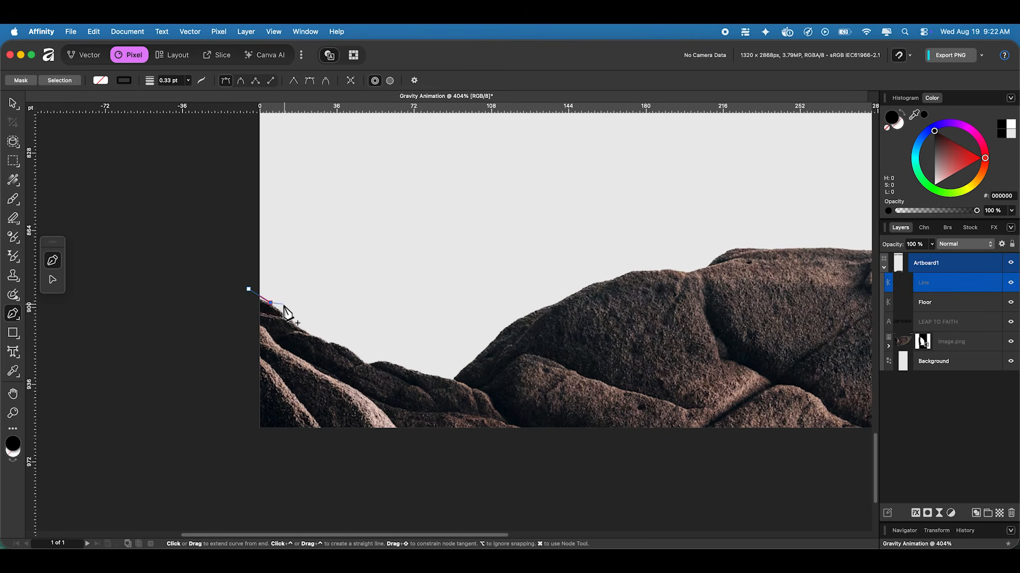
pyautogui.click(301, 324)
pyautogui.click(301, 329)
pyautogui.click(316, 337)
pyautogui.click(330, 342)
pyautogui.click(354, 354)
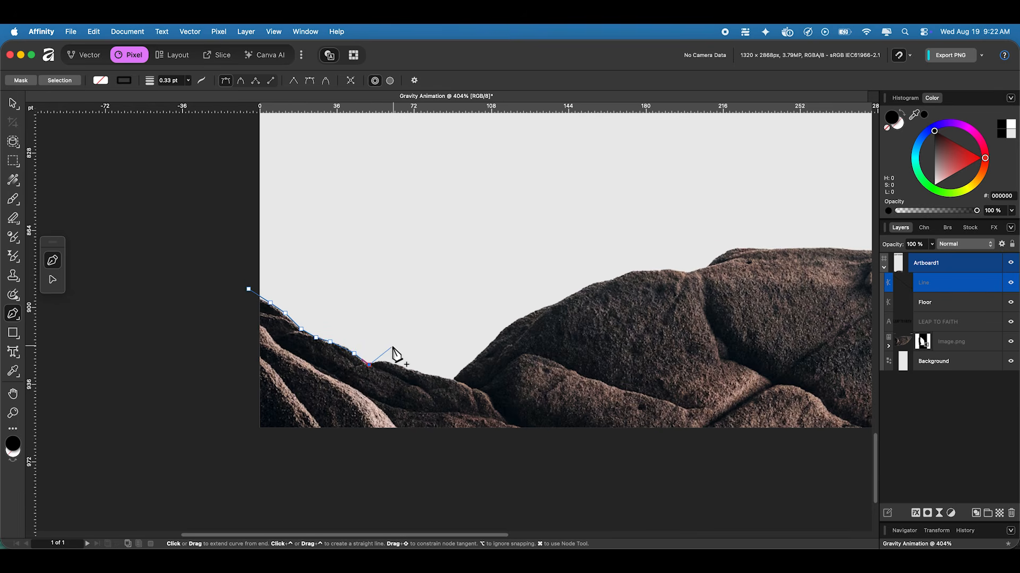
pyautogui.scroll(-5, 392, 354)
pyautogui.hscroll(3, 430, 353)
pyautogui.scroll(-1, 430, 353)
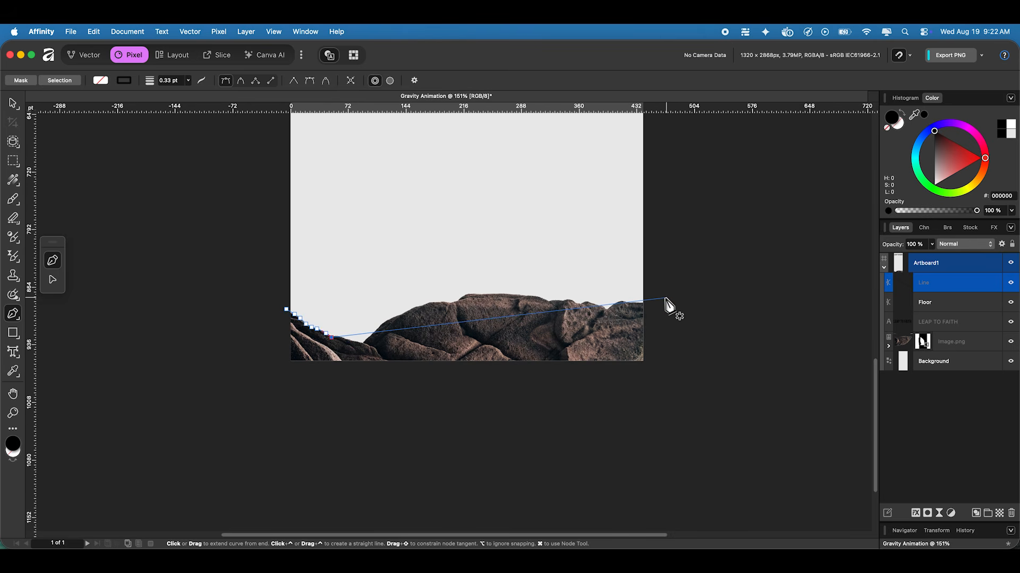
pyautogui.press('Escape')
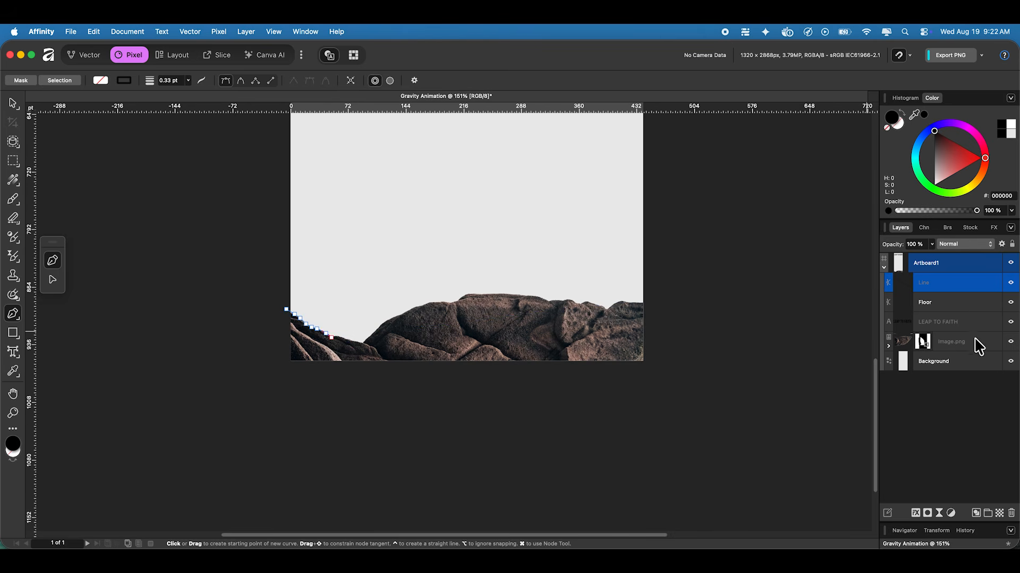
# Delete the partial line traced over the rocks, leaving the Floor line in the artboard.
pyautogui.click(972, 307)
pyautogui.click(933, 290)
pyautogui.press('Delete')
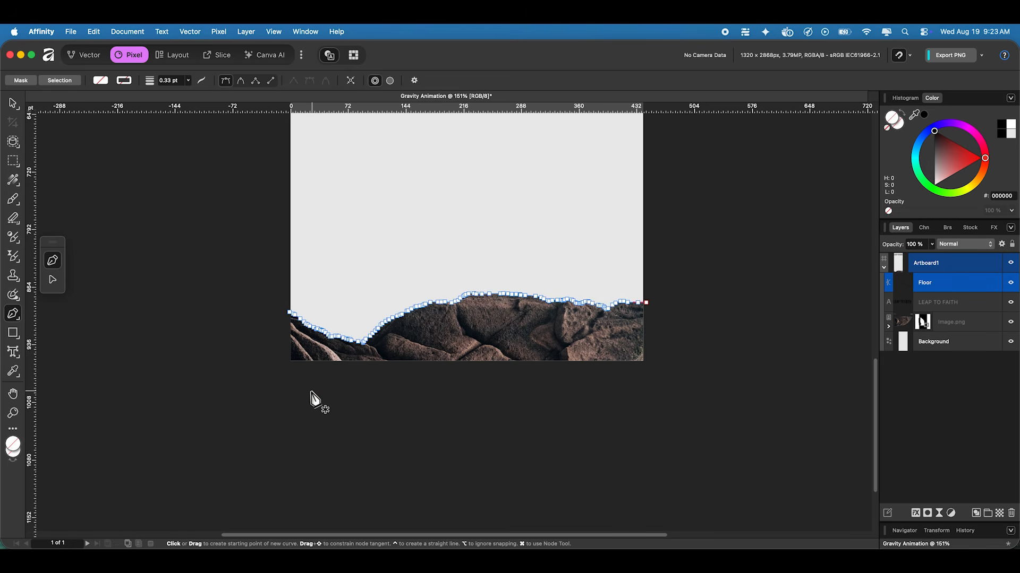
# Keep a hidden backup of the LEAP TO FAITH text by duplicating it and placing the visible copy above the Floor layer.
pyautogui.click(951, 305)
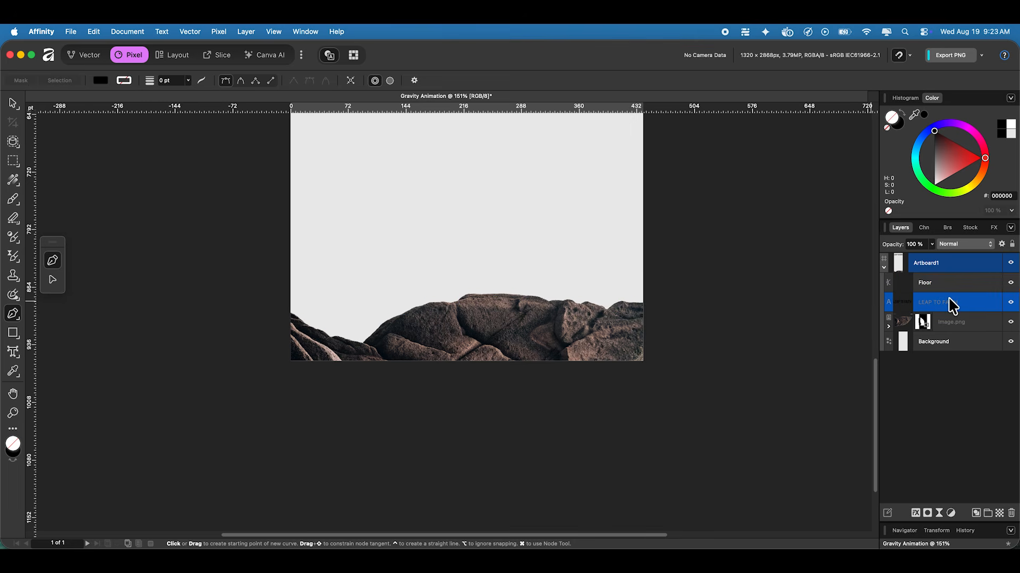
pyautogui.press('super+j')
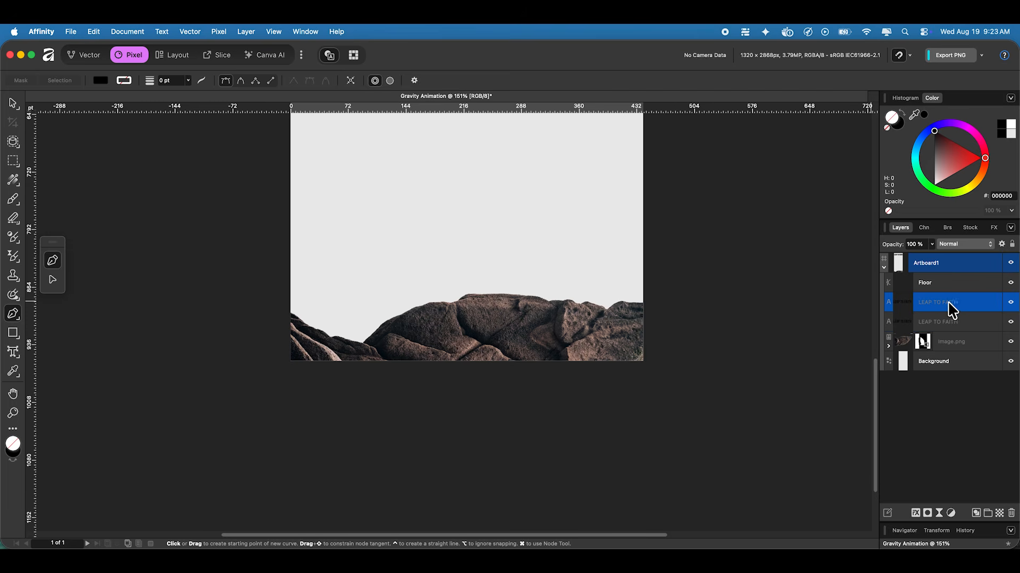
pyautogui.moveTo(976, 304); pyautogui.dragTo(978, 272)
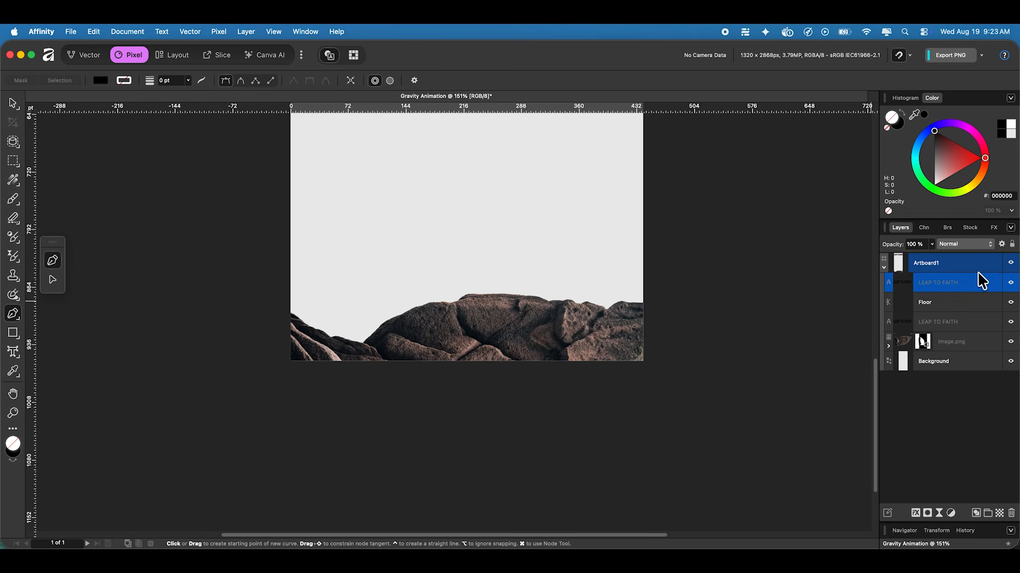
pyautogui.click(1010, 322)
# Convert the visible LEAP TO FAITH copy to curves and ungroup it into separate letter shapes.
pyautogui.press('super+0')
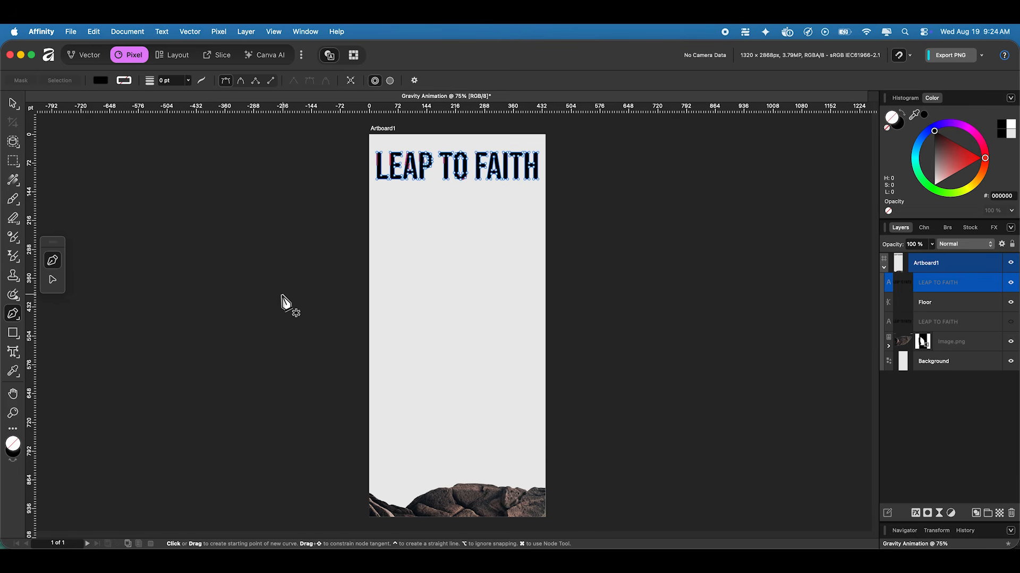
pyautogui.press('v')
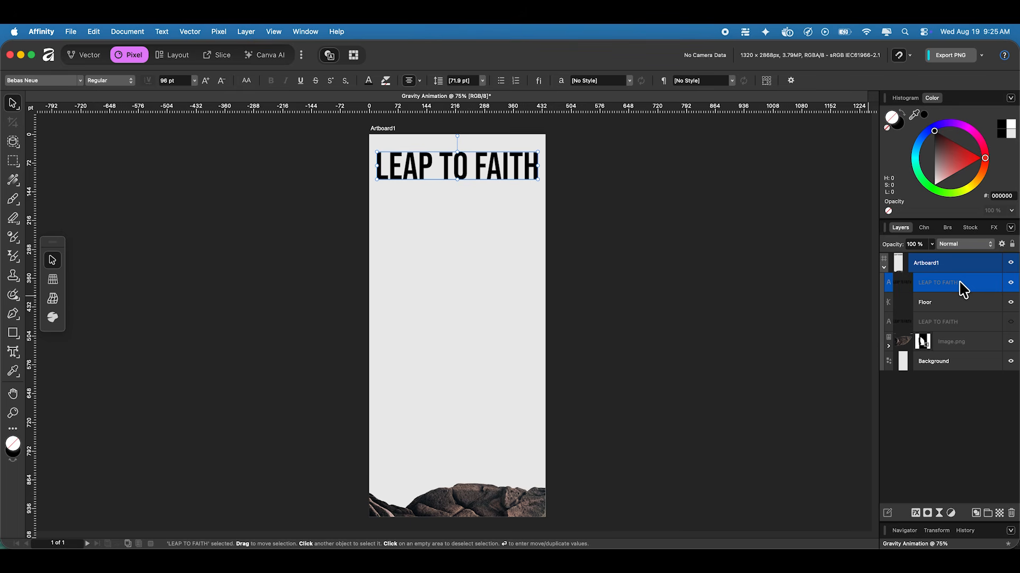
pyautogui.rightClick(494, 168)
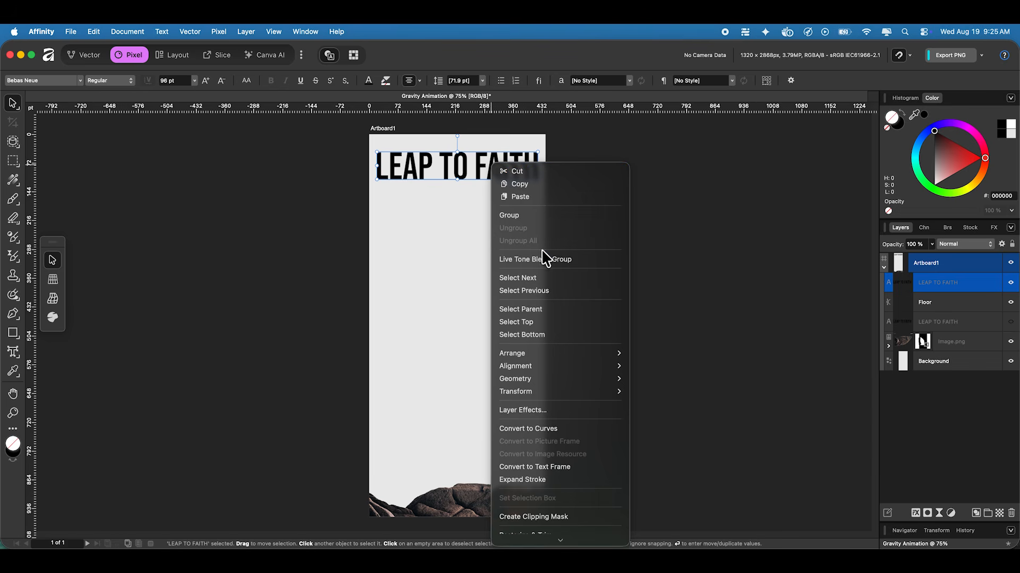
pyautogui.click(560, 428)
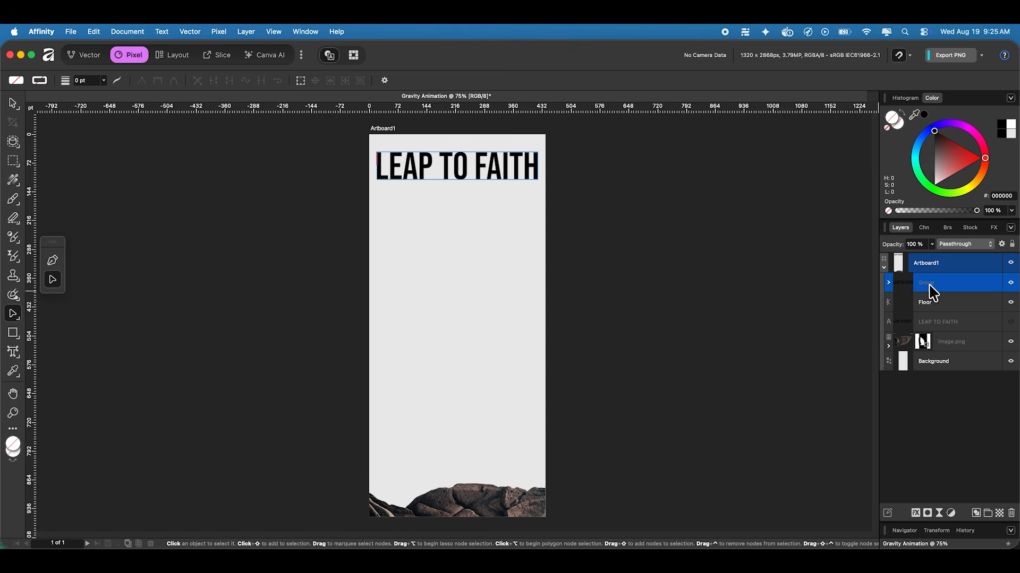
pyautogui.press('super+shift+g')
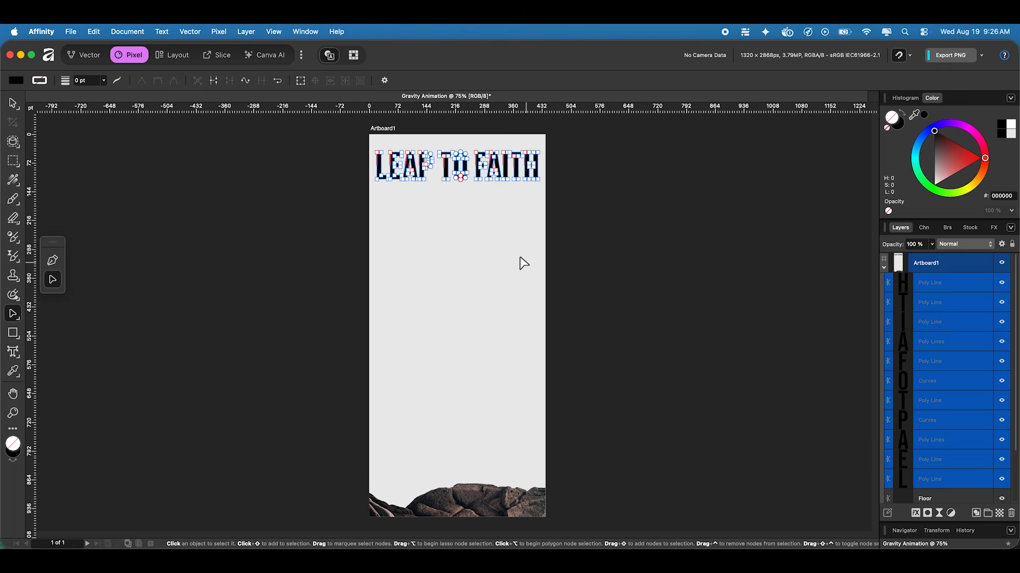
# Show the Scripts panel in the workspace.
pyautogui.click(306, 32)
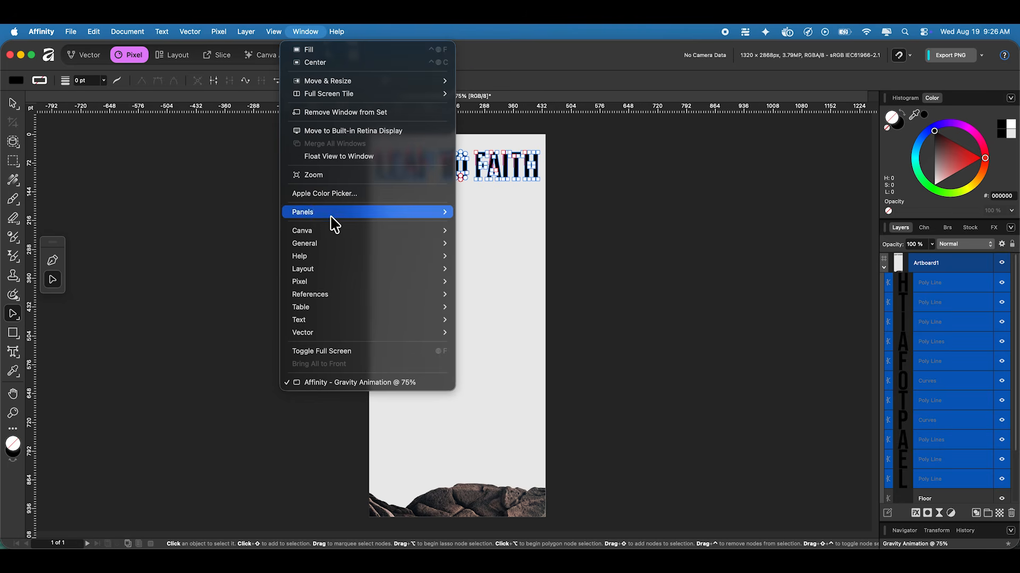
pyautogui.moveTo(337, 246)
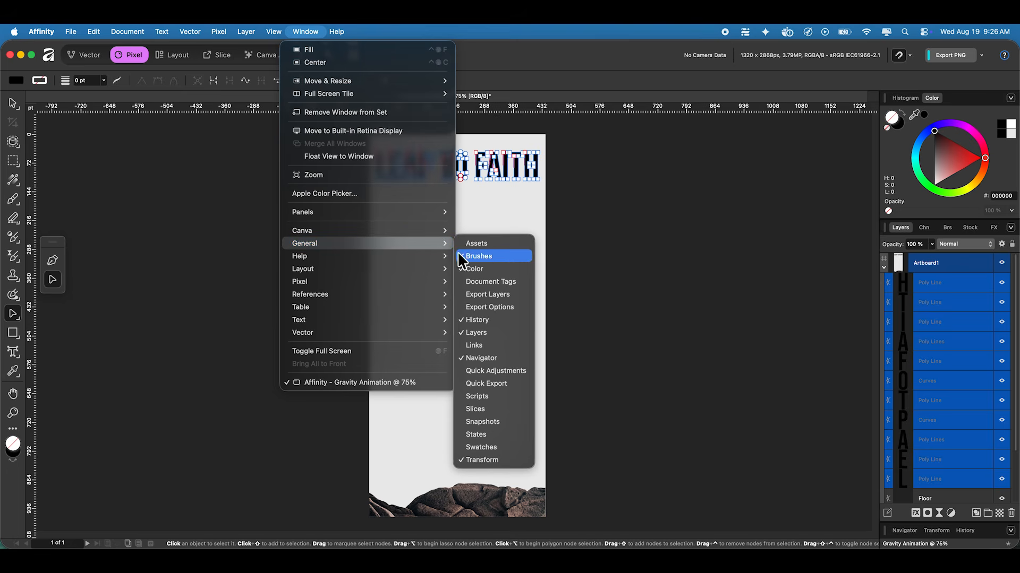
pyautogui.click(491, 397)
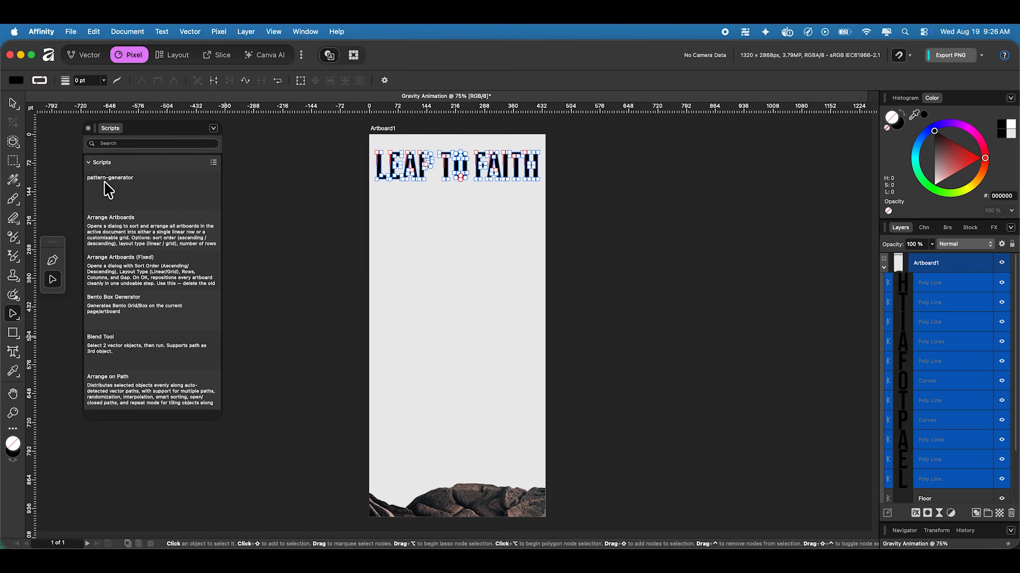
pyautogui.click(89, 163)
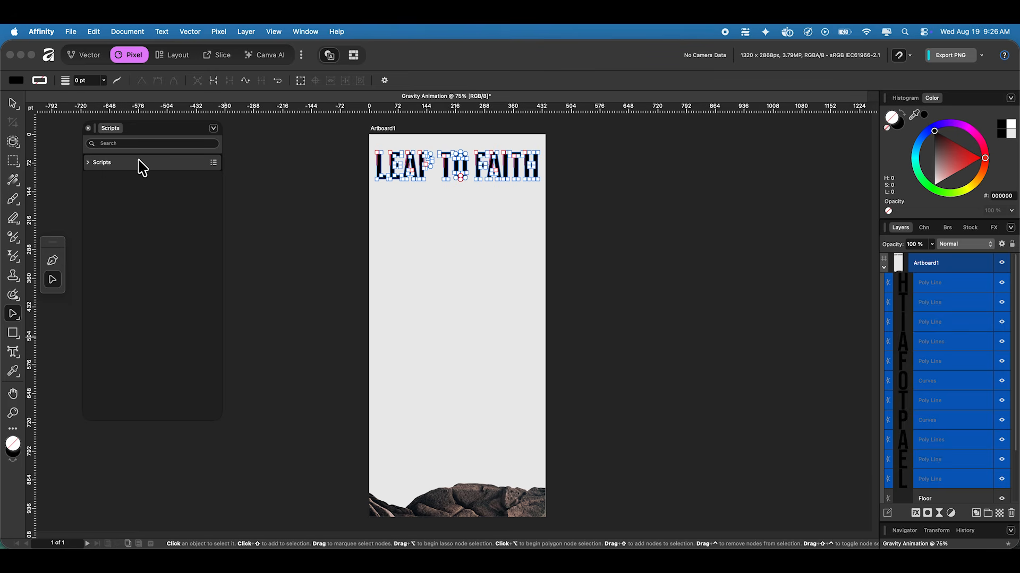
pyautogui.click(214, 129)
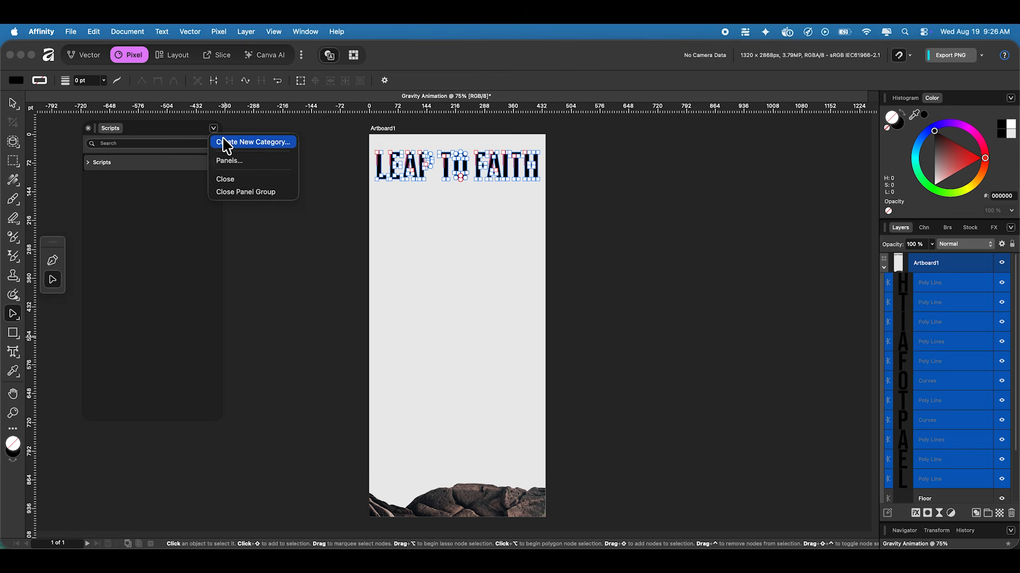
pyautogui.click(223, 142)
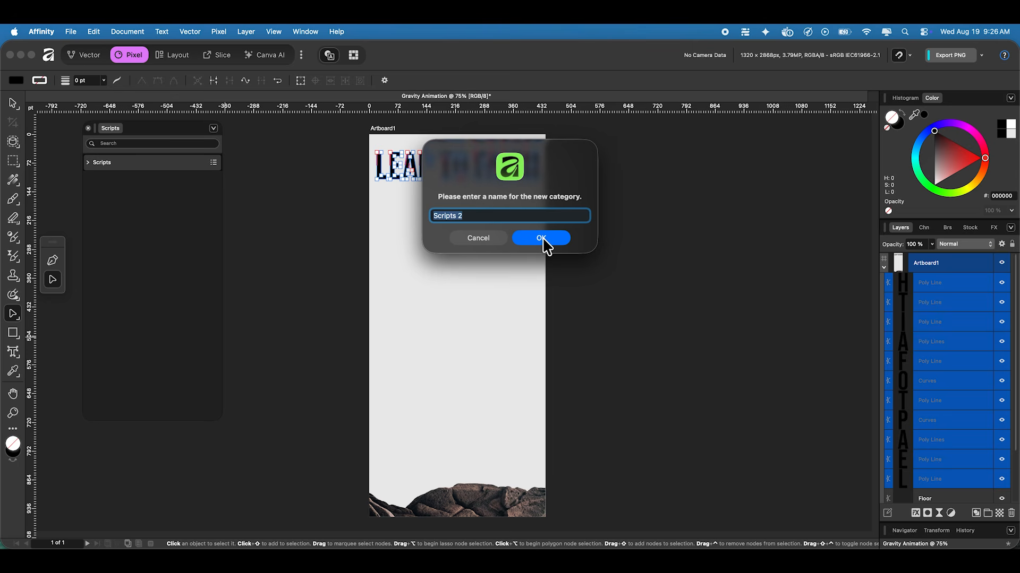
pyautogui.press('Return')
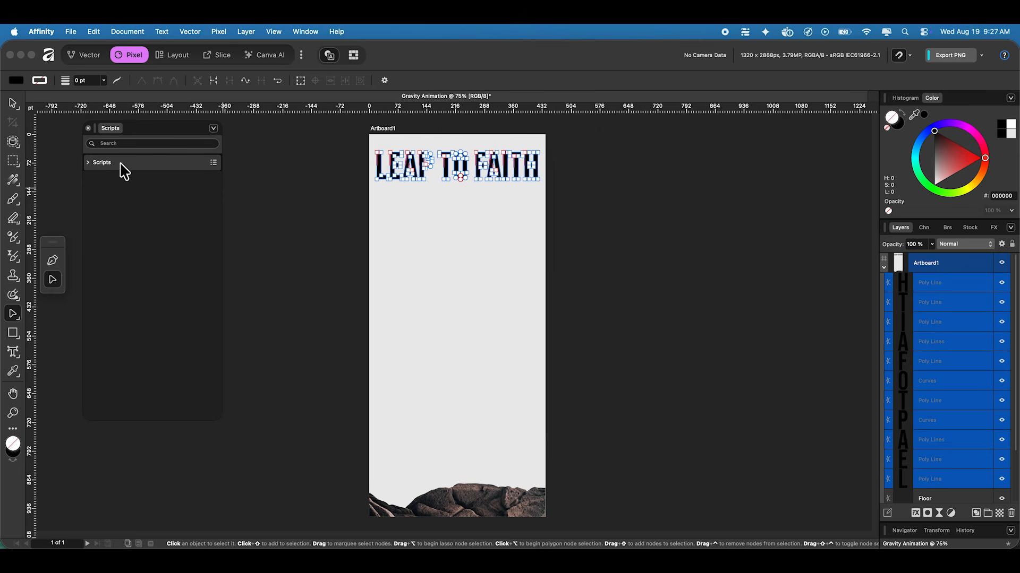
pyautogui.click(88, 162)
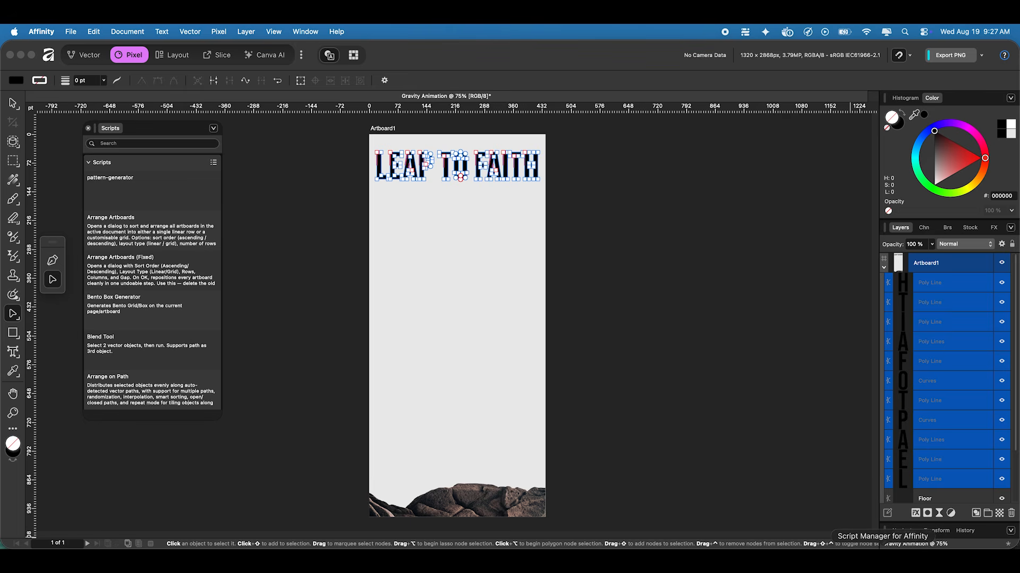
# Switch to Script Manager for Affinity and search the community scripts for "drop".
pyautogui.click(882, 547)
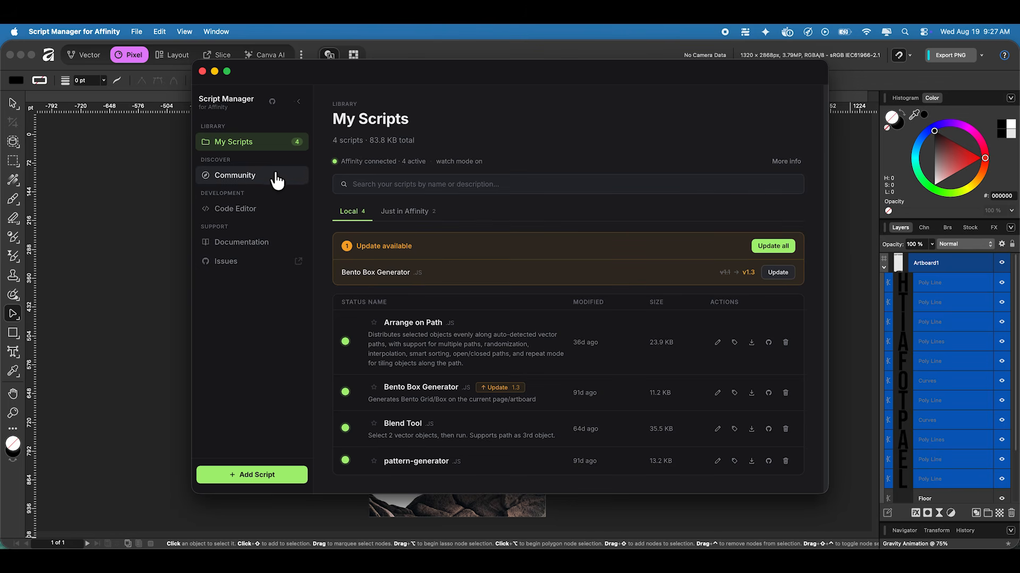
pyautogui.click(268, 183)
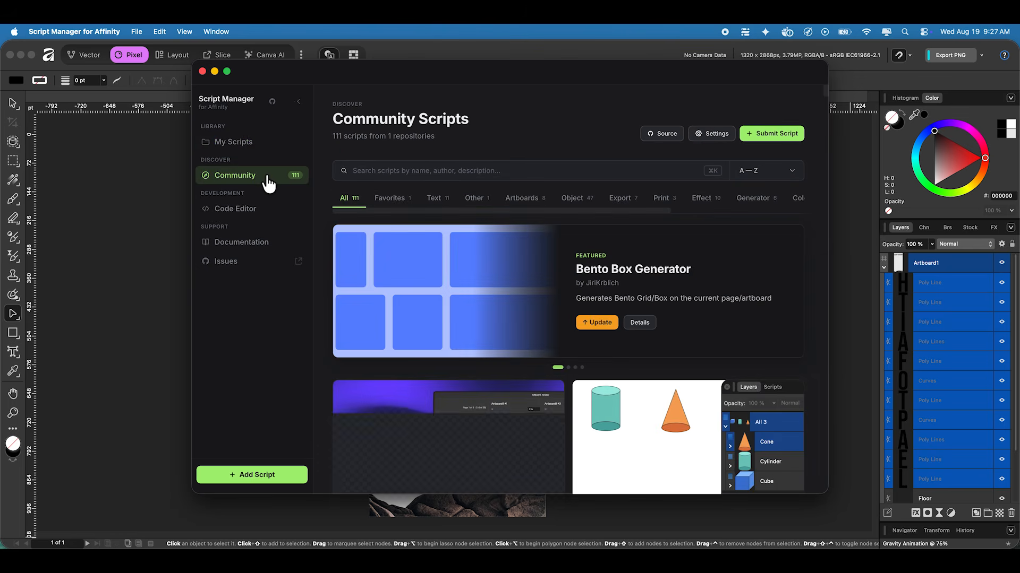
pyautogui.click(438, 171)
pyautogui.write('drop')
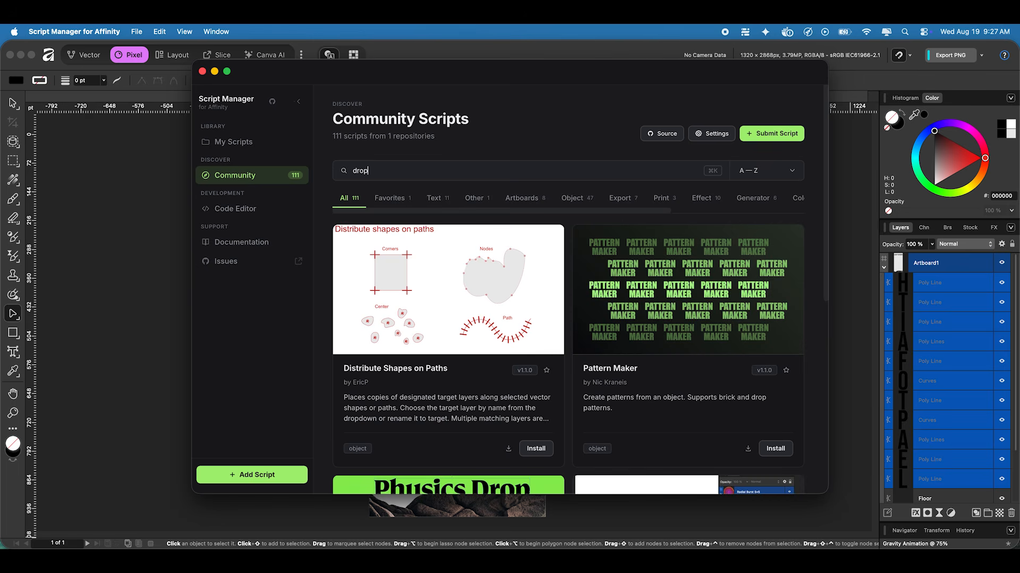
# Install the featured Physics Drop community script and check its status in the library of installed scripts.
pyautogui.scroll(-5, 510, 346)
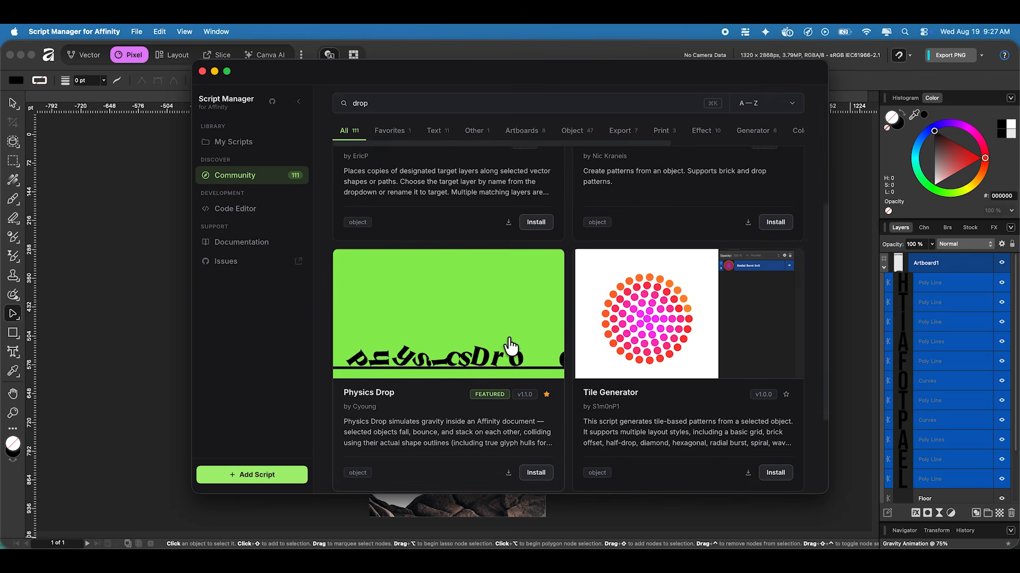
pyautogui.scroll(-1, 387, 414)
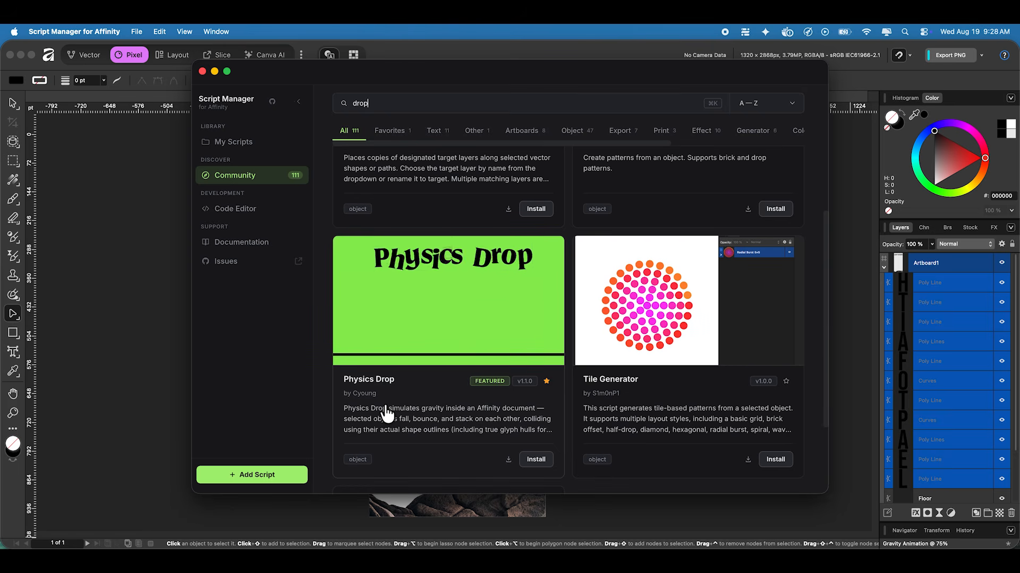
pyautogui.click(537, 461)
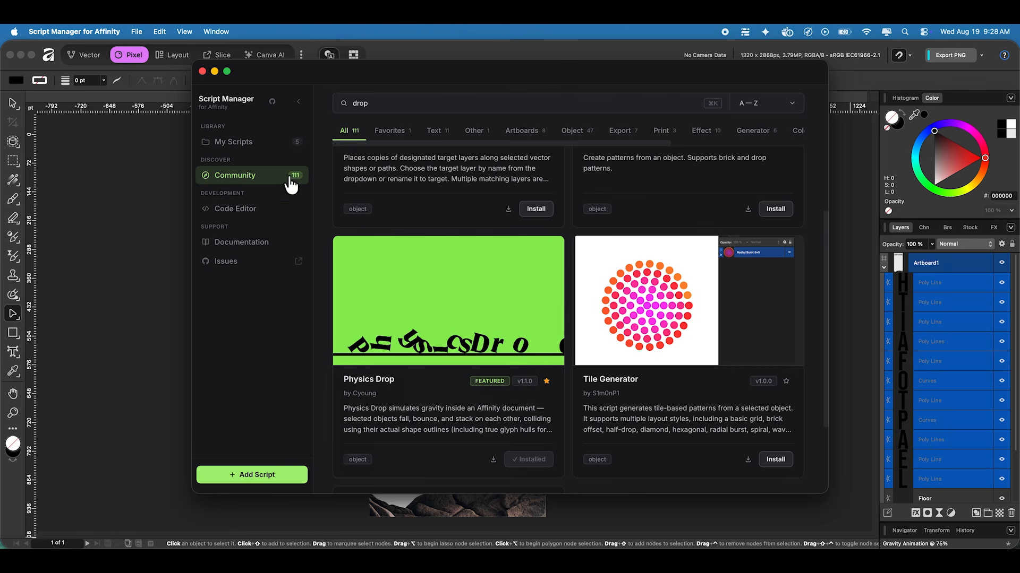
pyautogui.click(247, 148)
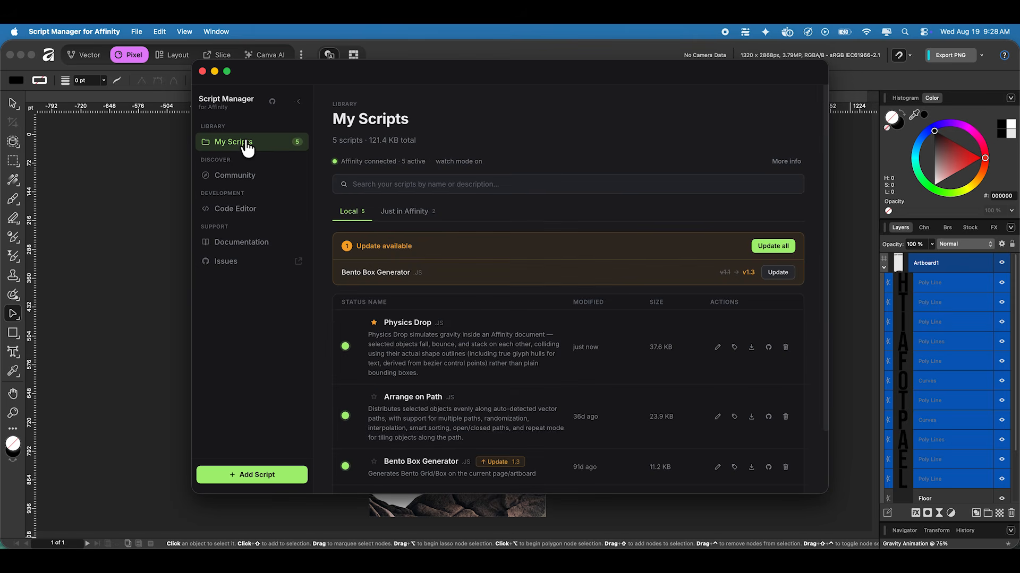
pyautogui.scroll(-3, 430, 385)
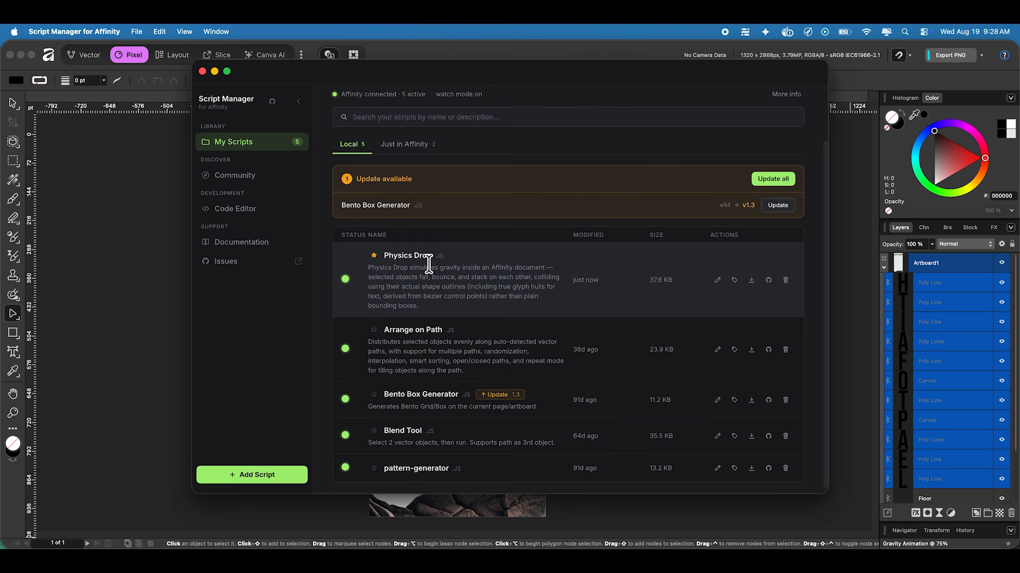
pyautogui.moveTo(346, 281)
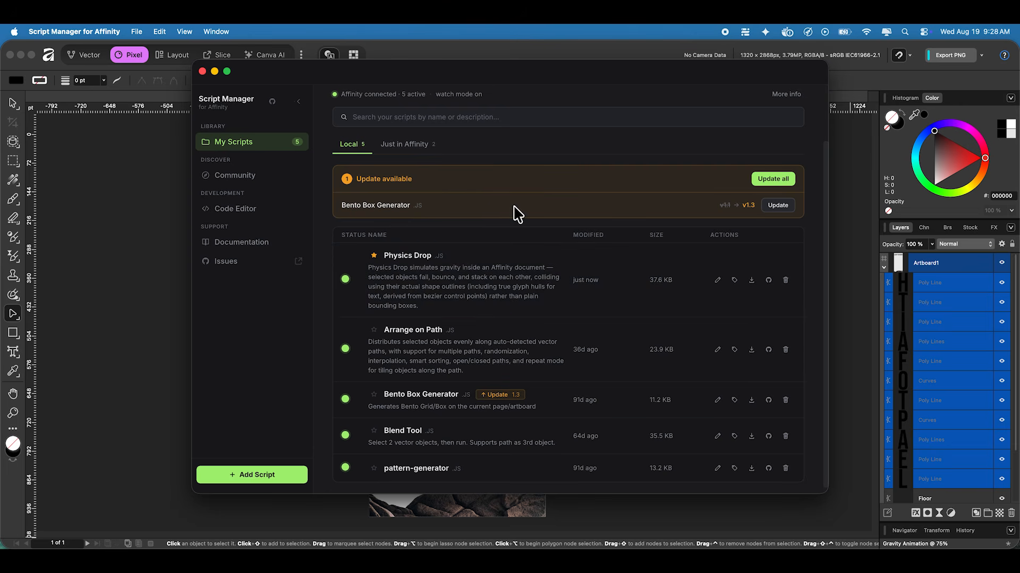
# Switch back to Affinity and select all the LEAP TO FAITH letter shapes in the artboard.
pyautogui.click(479, 47)
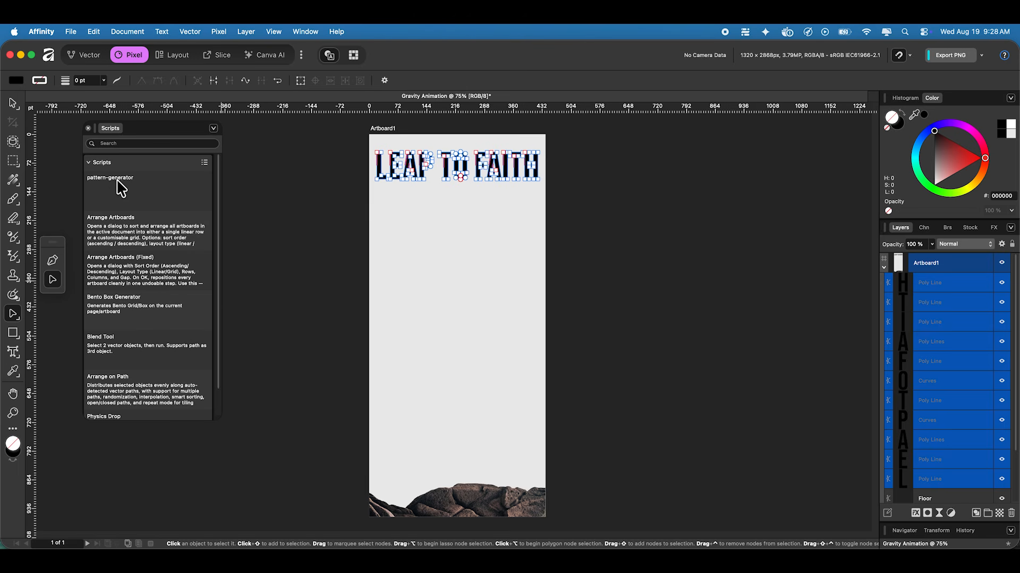
pyautogui.scroll(-1, 158, 343)
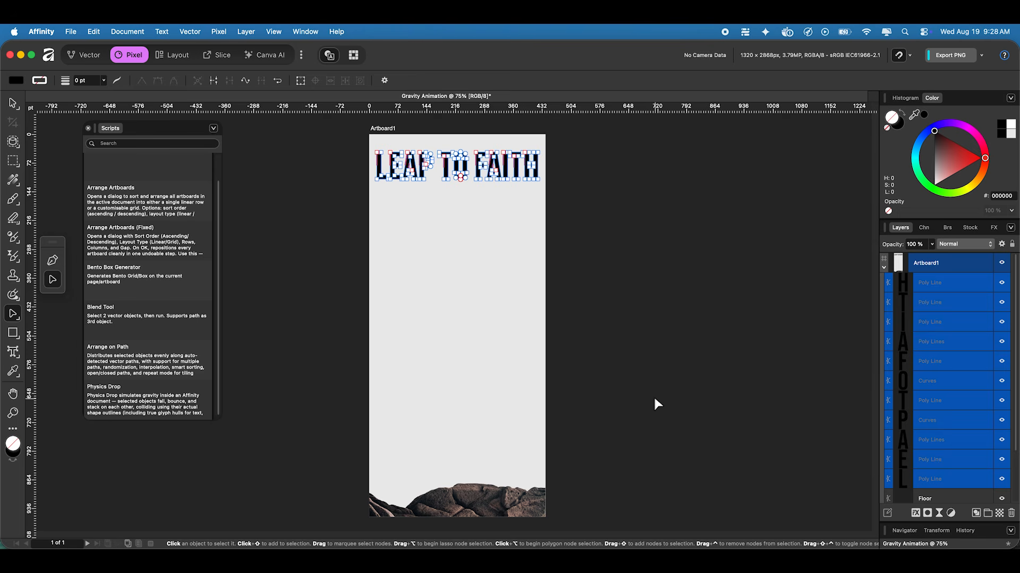
pyautogui.click(654, 399)
pyautogui.press('v')
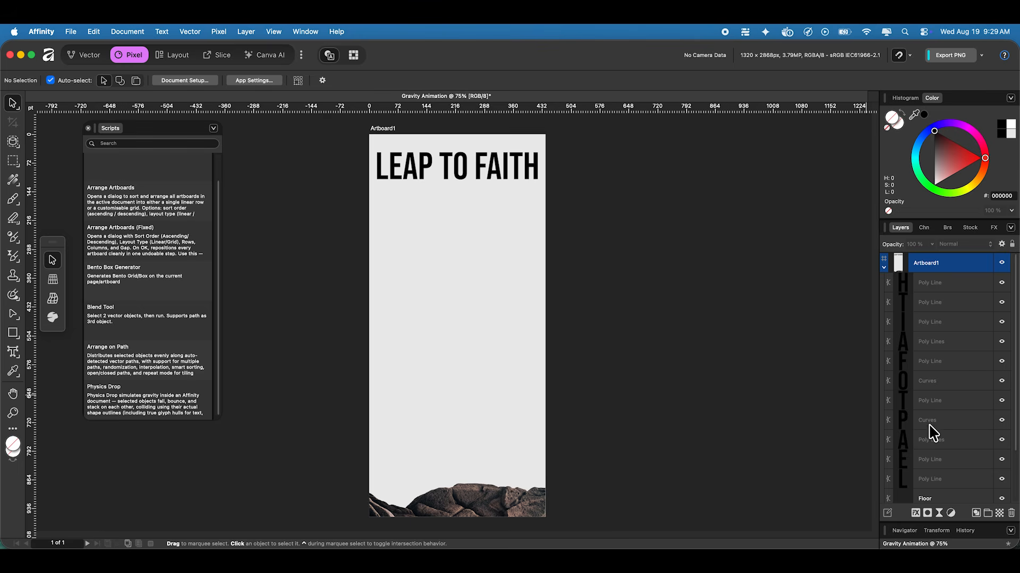
pyautogui.click(944, 484)
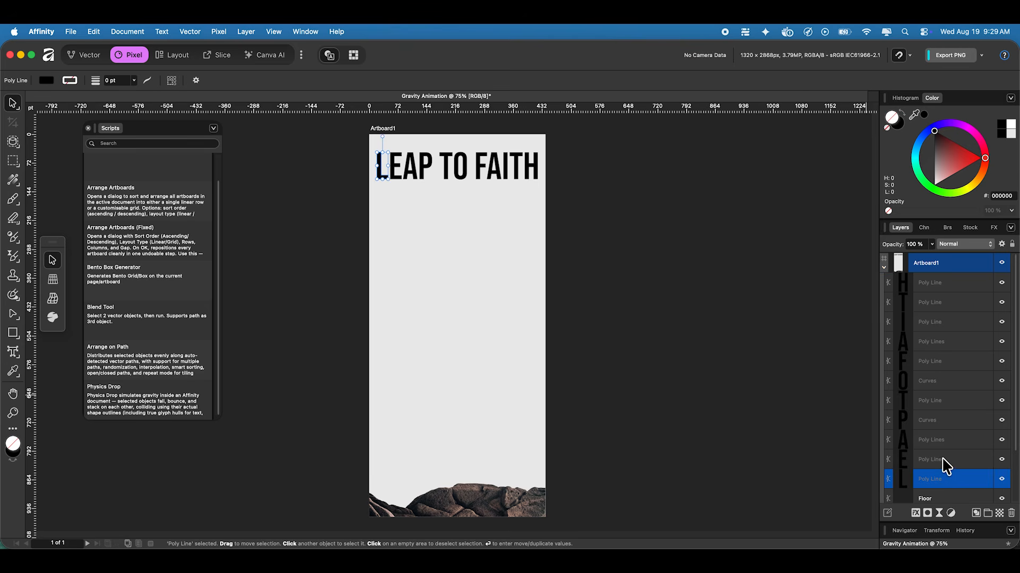
pyautogui.keyDown('shift'); pyautogui.click(936, 285); pyautogui.keyUp('shift')
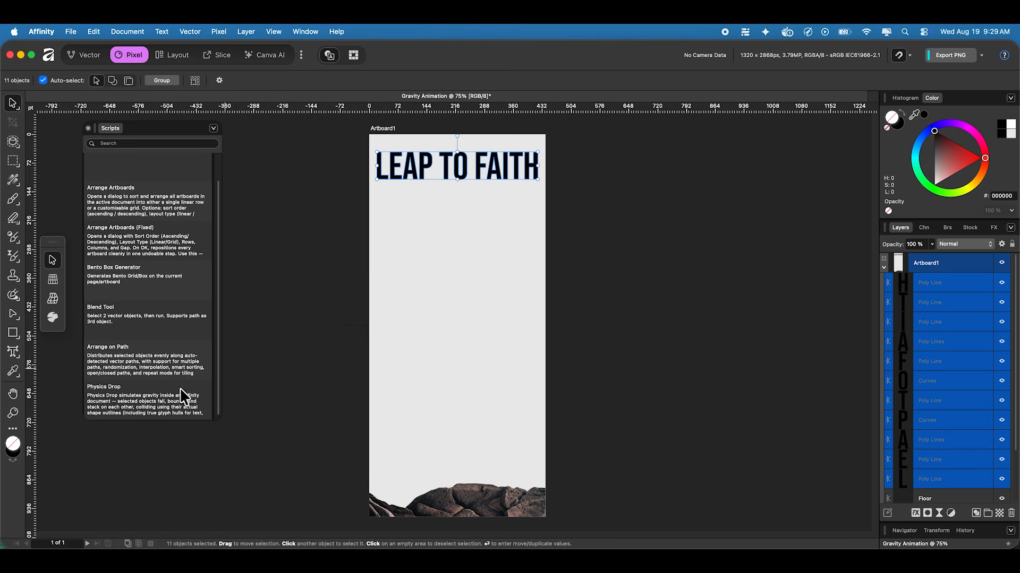
# Run the Physics Drop script on the letters with gravity 700, bounciness 52% and image sequence export enabled.
pyautogui.doubleClick(154, 406)
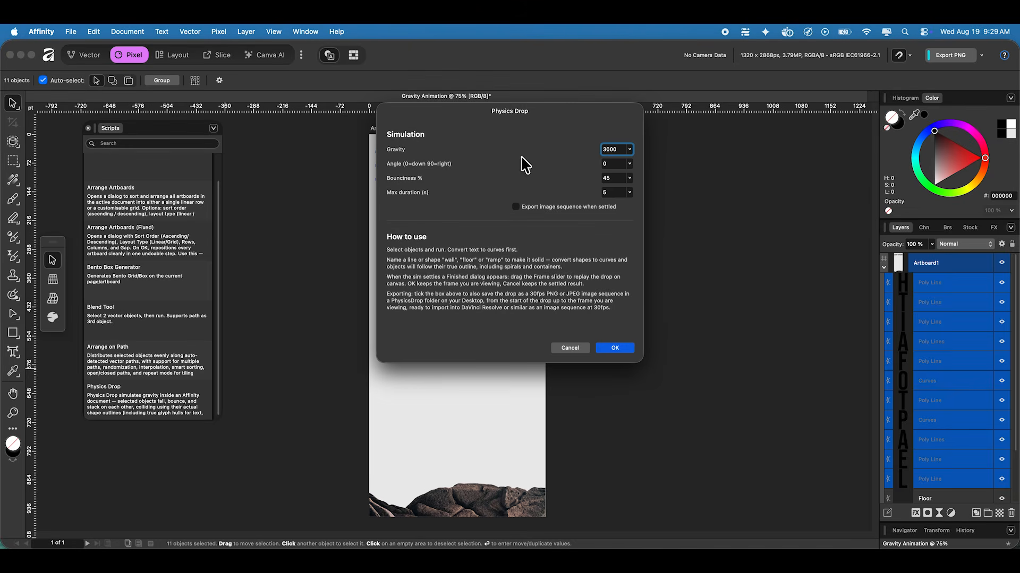
pyautogui.moveTo(515, 114); pyautogui.dragTo(698, 171)
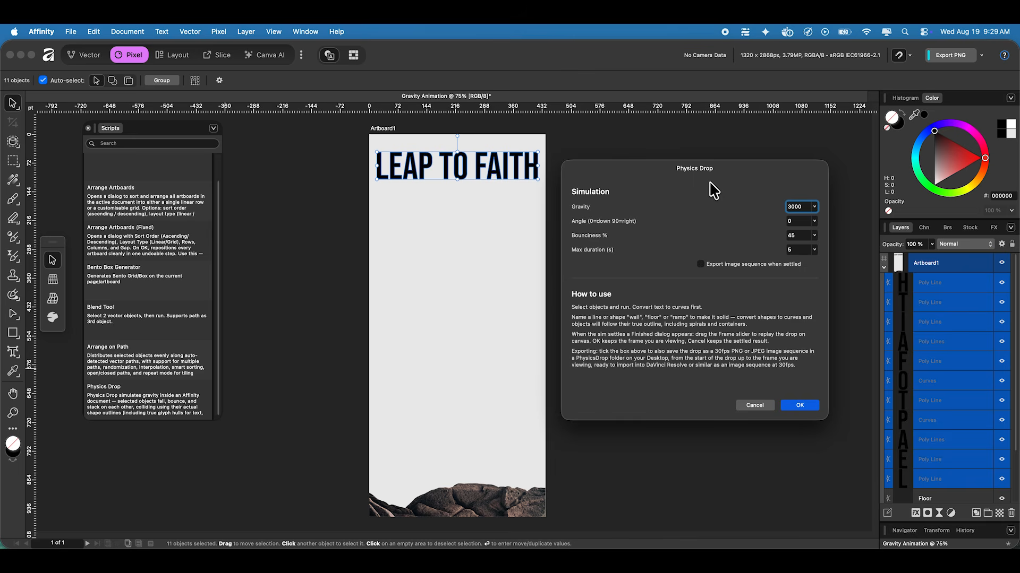
pyautogui.doubleClick(800, 207)
pyautogui.write('700')
pyautogui.click(805, 236)
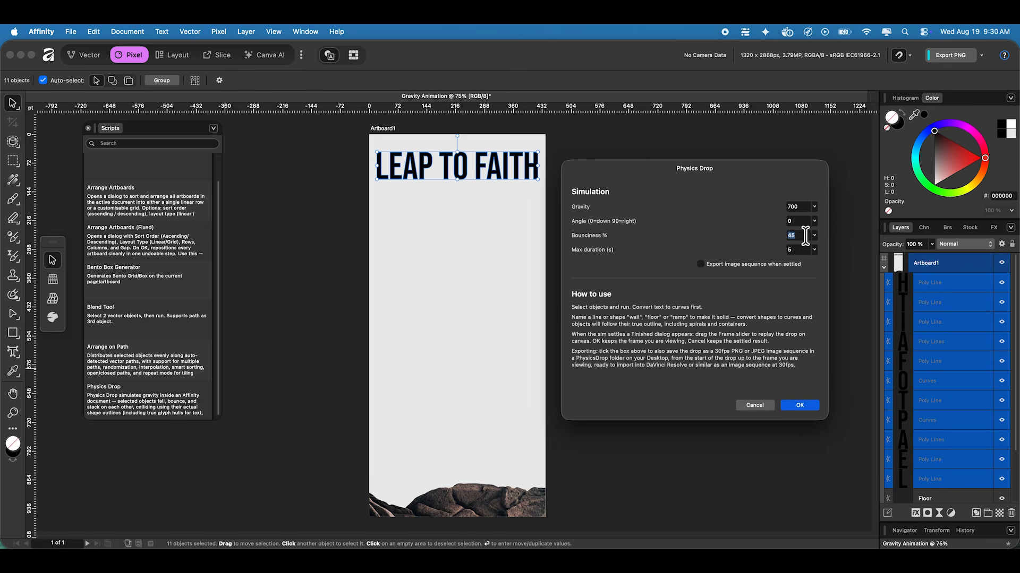
pyautogui.write('52')
pyautogui.click(699, 264)
pyautogui.click(799, 407)
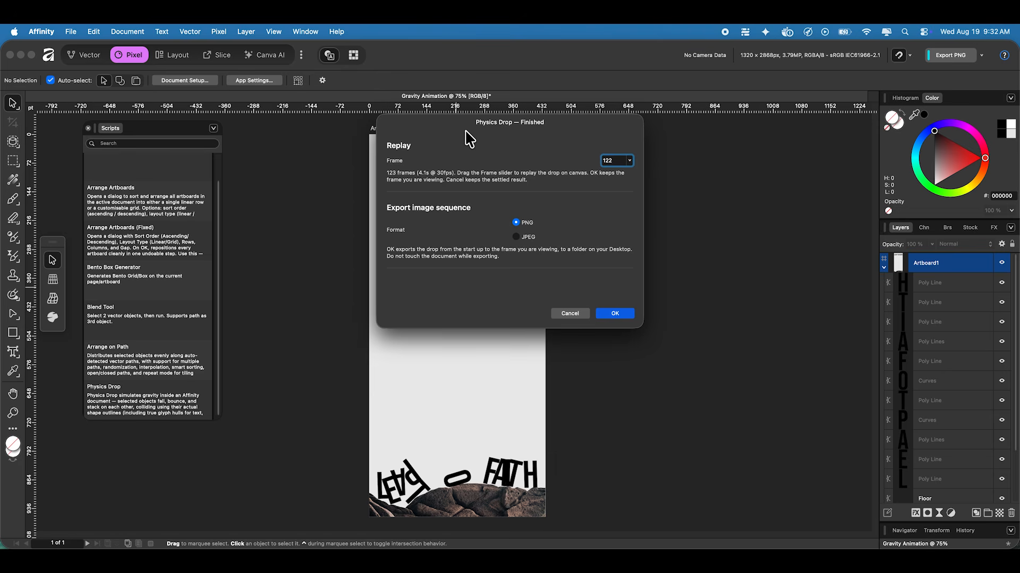
# Scrub back and forth through the Physics Drop replay frames to examine how the letters fall and bounce on the rocks.
pyautogui.moveTo(485, 125); pyautogui.dragTo(679, 146)
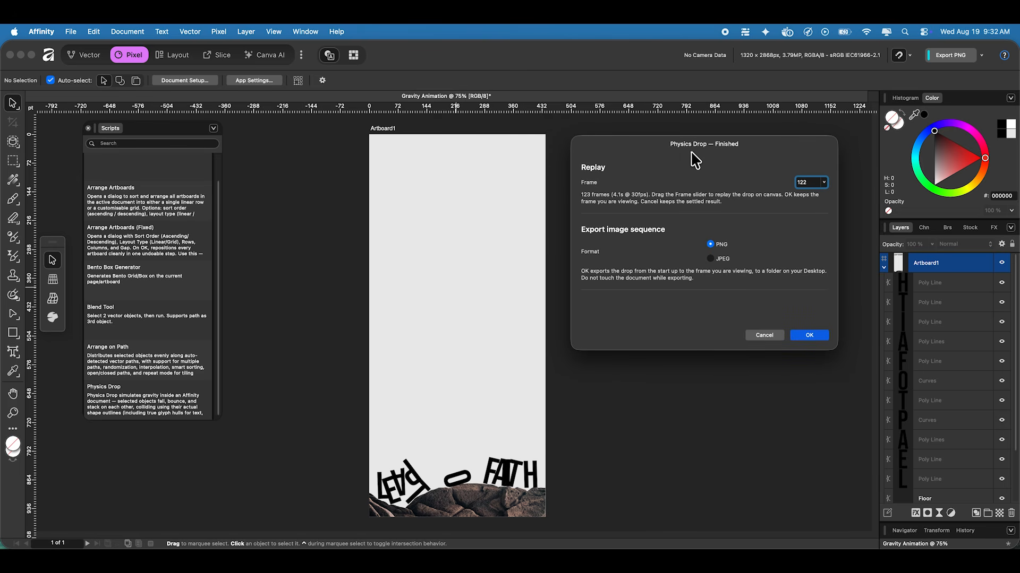
pyautogui.click(824, 182)
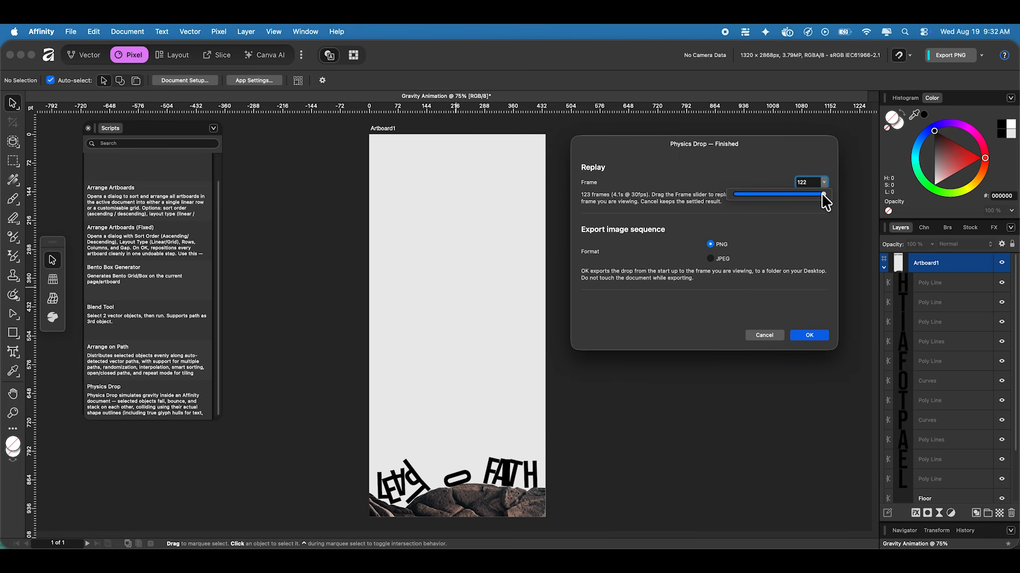
pyautogui.moveTo(823, 195); pyautogui.dragTo(794, 218)
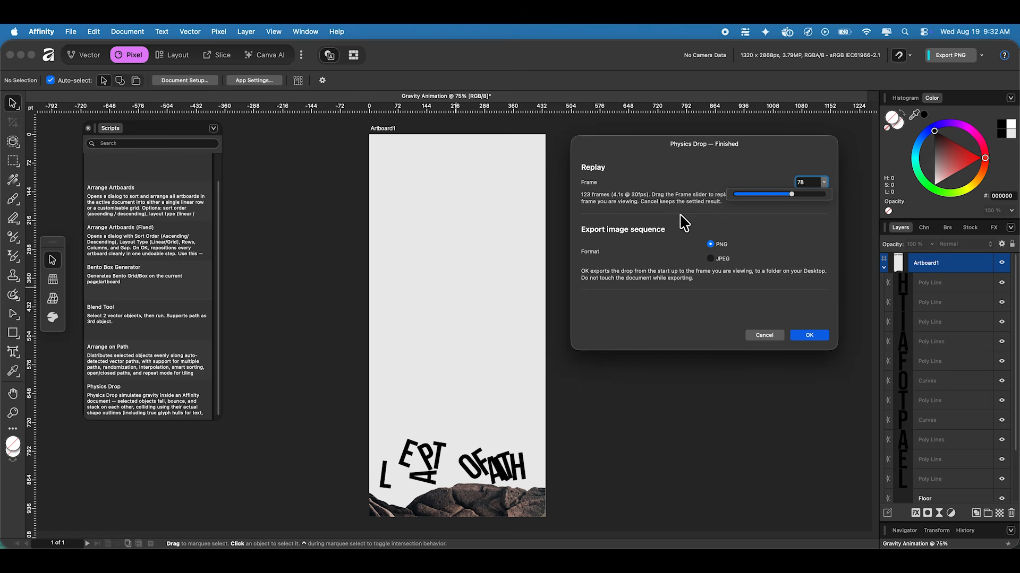
pyautogui.click(622, 232)
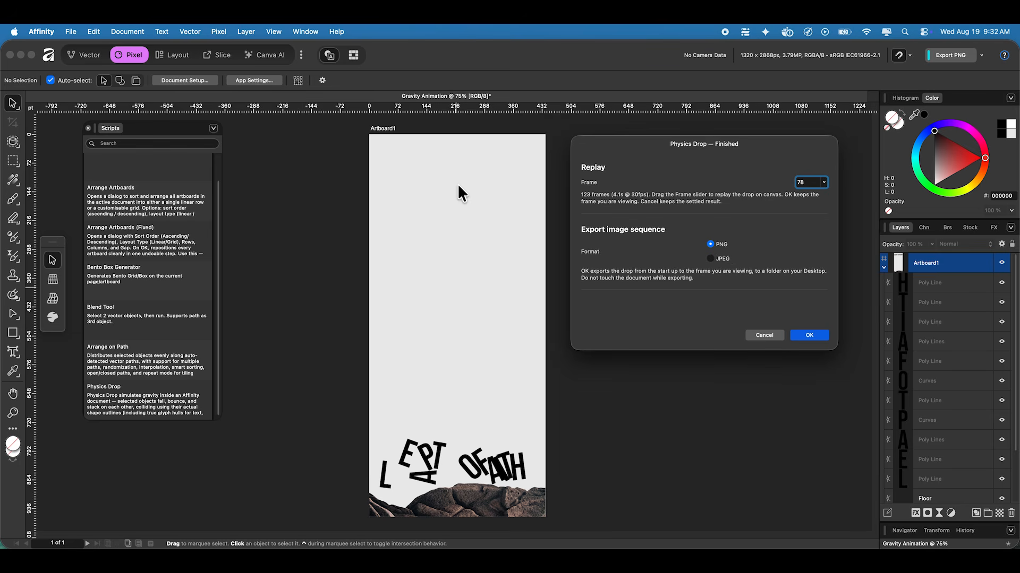
pyautogui.click(824, 182)
pyautogui.moveTo(820, 194); pyautogui.dragTo(755, 207)
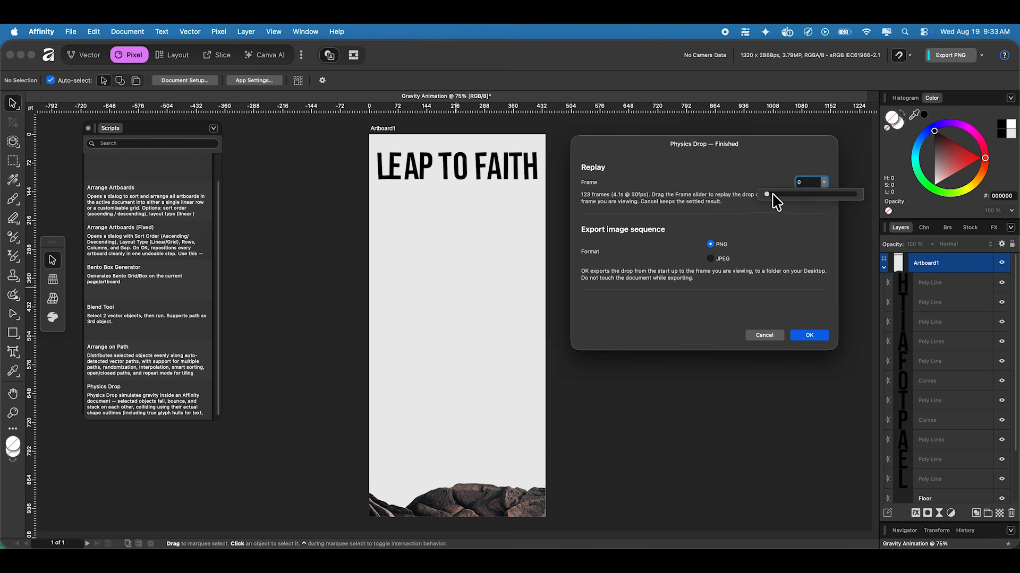
pyautogui.moveTo(770, 201); pyautogui.dragTo(823, 202)
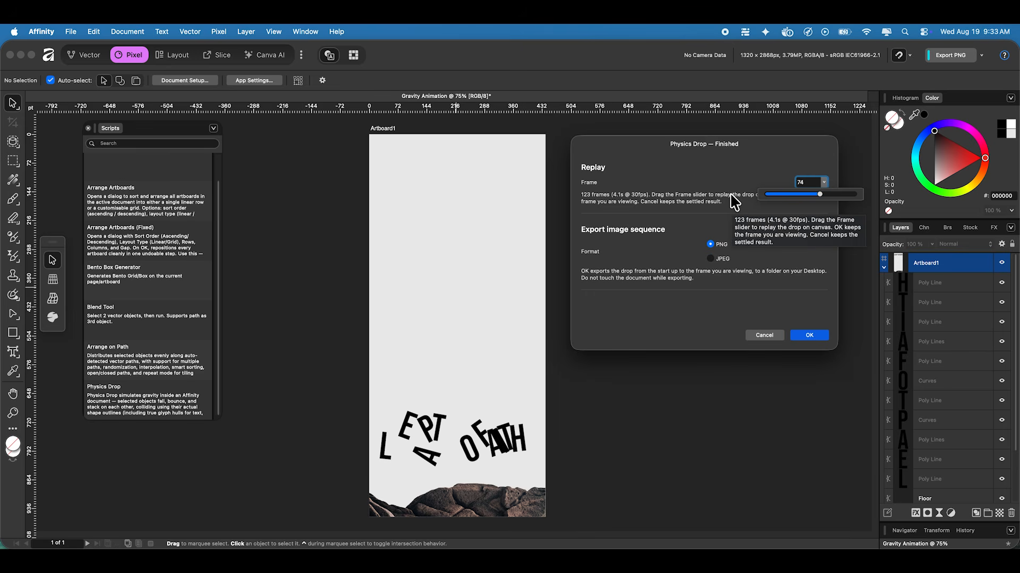
# Try to export the drop as a PNG image sequence from the start up to an early replay frame.
pyautogui.moveTo(817, 193); pyautogui.dragTo(776, 196)
pyautogui.click(696, 216)
pyautogui.click(810, 338)
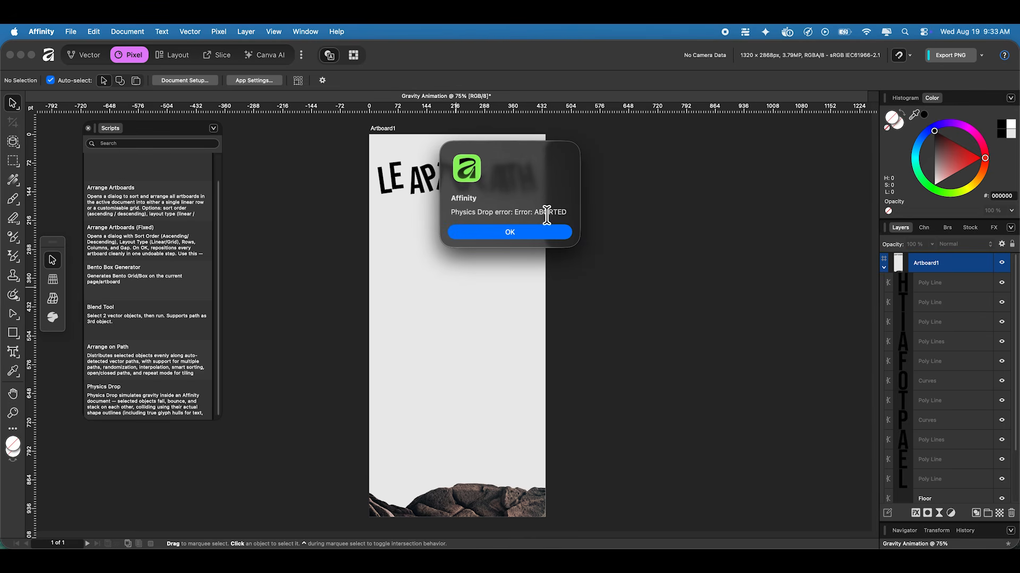
pyautogui.click(538, 236)
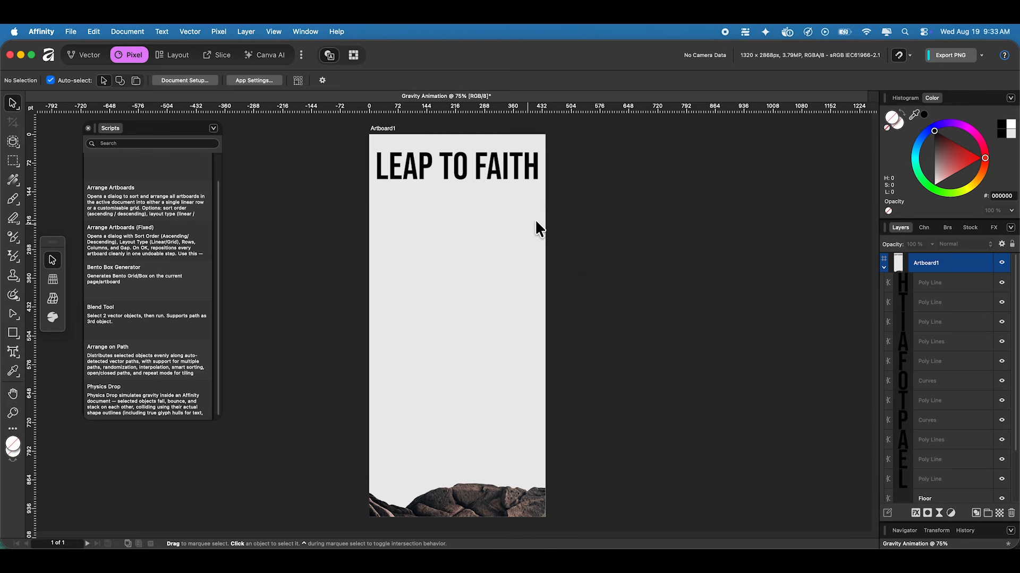
# Uncover the desktop behind Affinity to check for the Physics Drop folder, and restore the window's width.
pyautogui.moveTo(1017, 319); pyautogui.dragTo(865, 318)
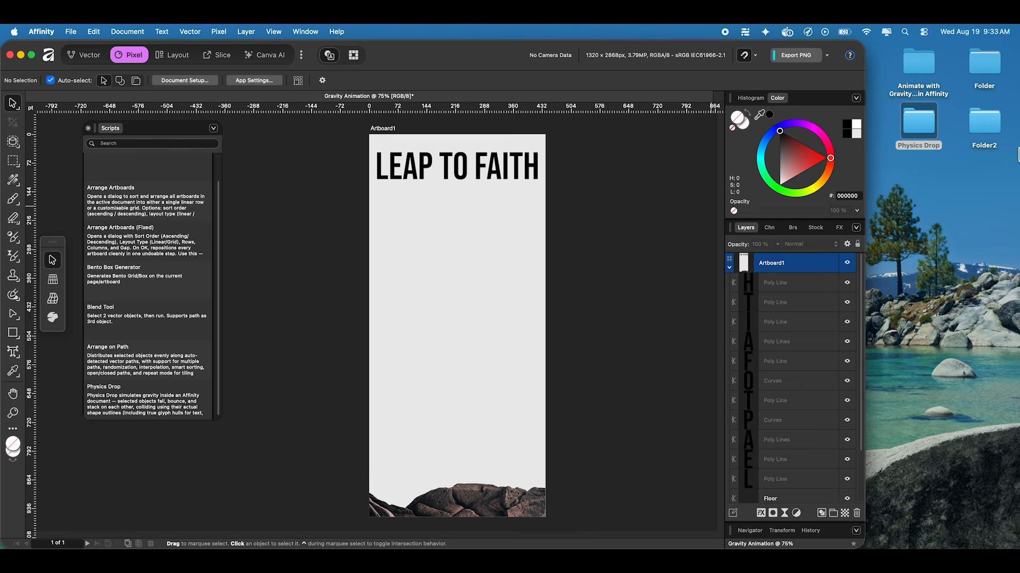
pyautogui.moveTo(865, 213); pyautogui.dragTo(1012, 205)
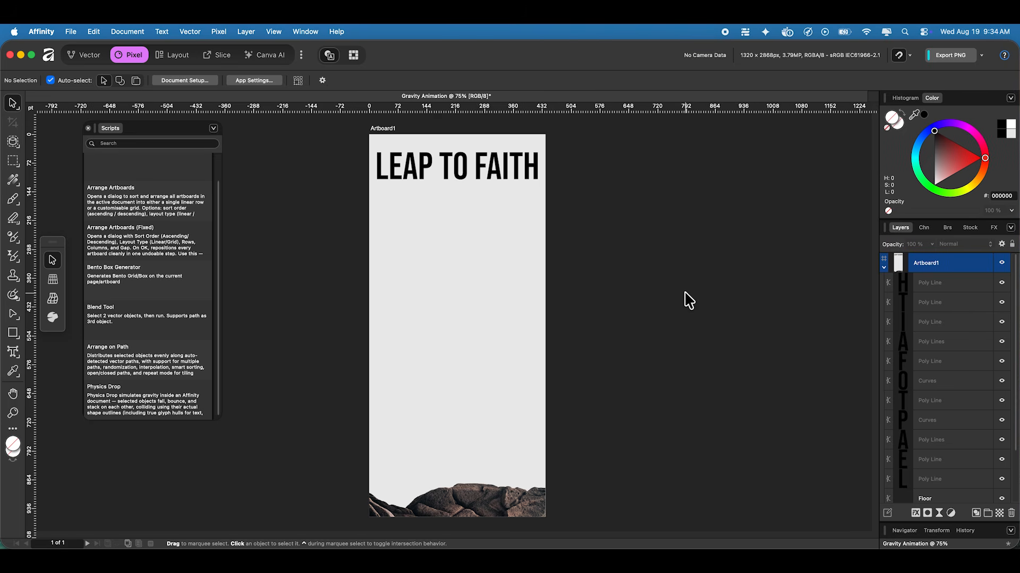